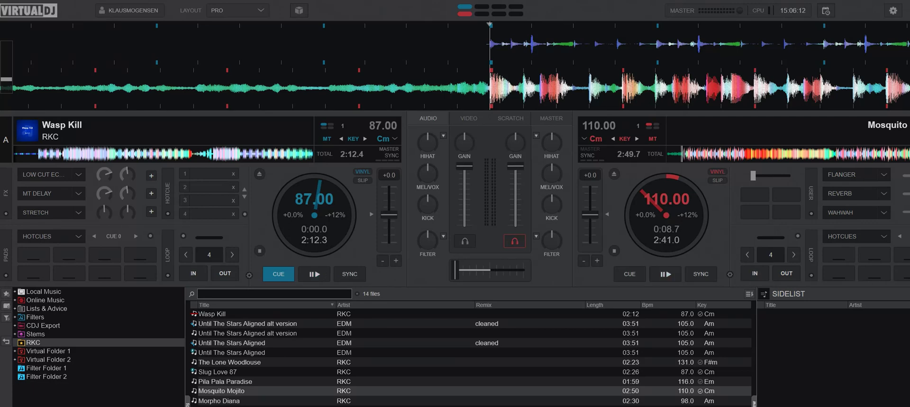
# - Open the VirtualDJ Settings window
pyautogui.click(895, 11)
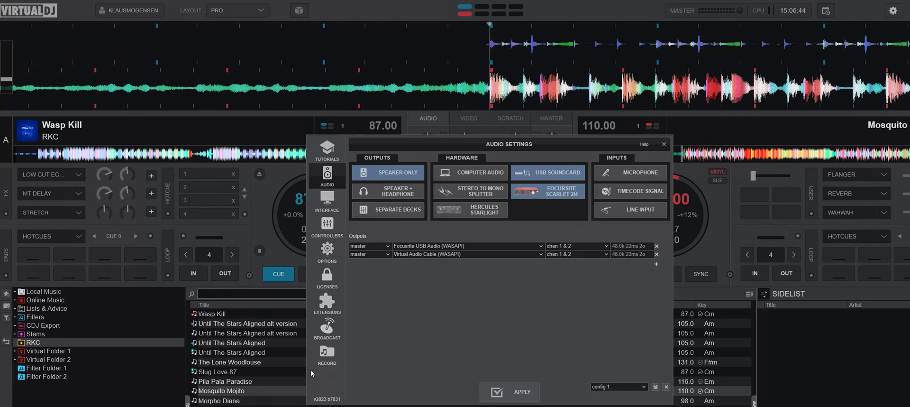
pyautogui.click(324, 207)
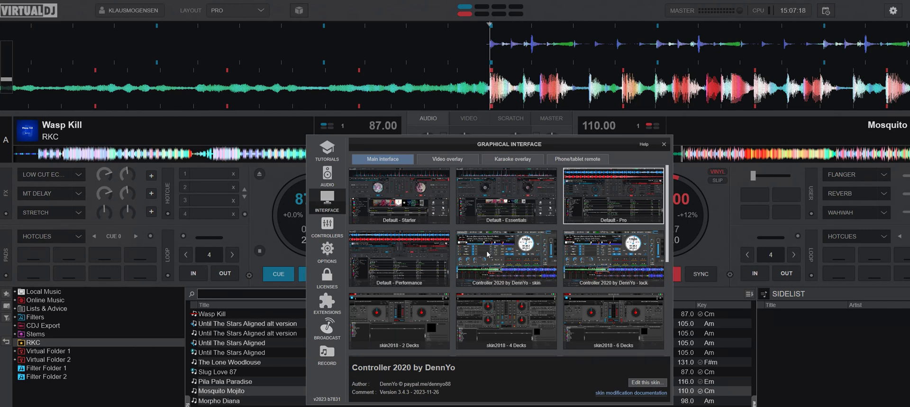
pyautogui.click(507, 259)
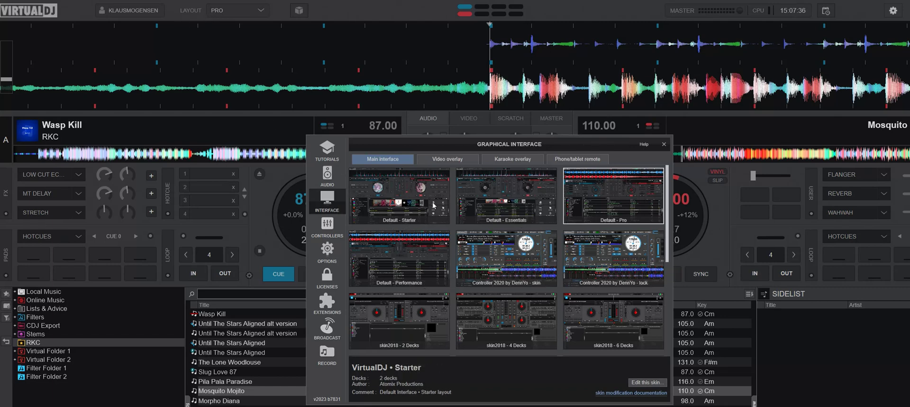
pyautogui.click(493, 198)
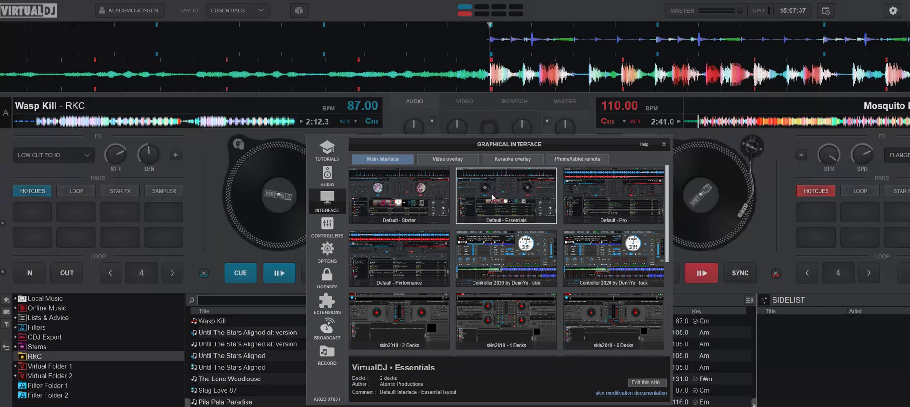
pyautogui.click(420, 200)
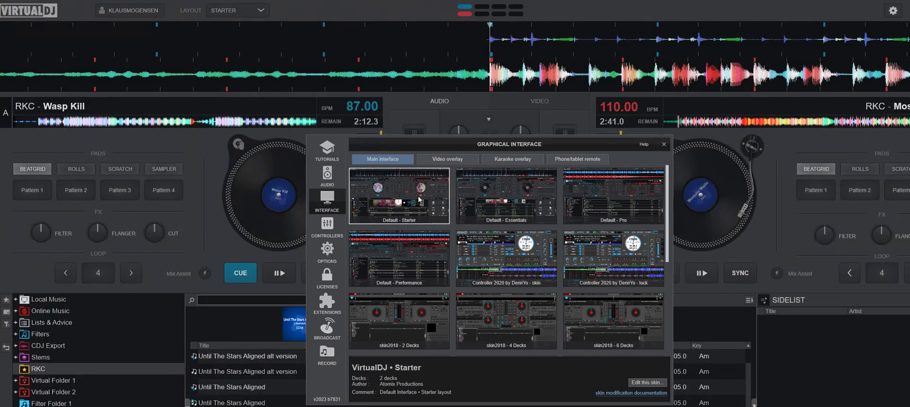
pyautogui.click(407, 270)
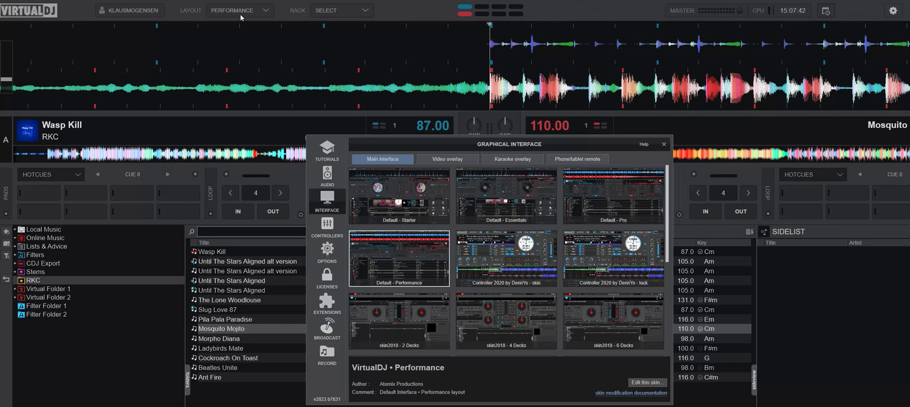
pyautogui.click(587, 209)
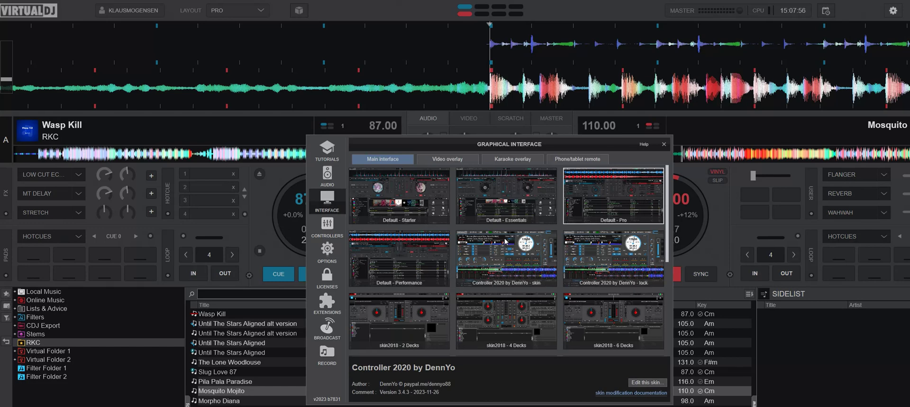
# - Try the Controller 2020 skin, then switch the interface to the Vanced GT skin
pyautogui.scroll(-1, 509, 241)
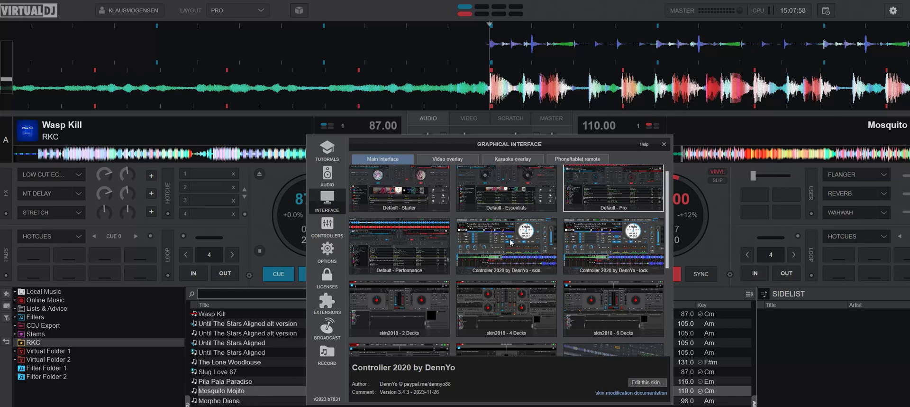
pyautogui.click(511, 242)
pyautogui.scroll(-3, 633, 312)
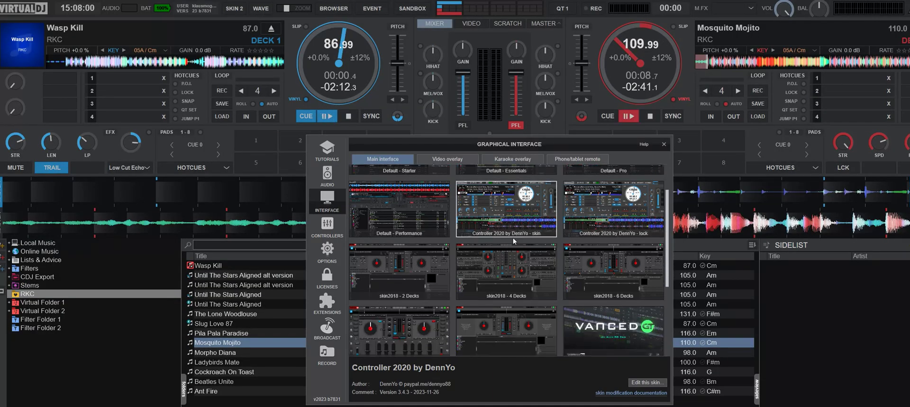
pyautogui.click(633, 312)
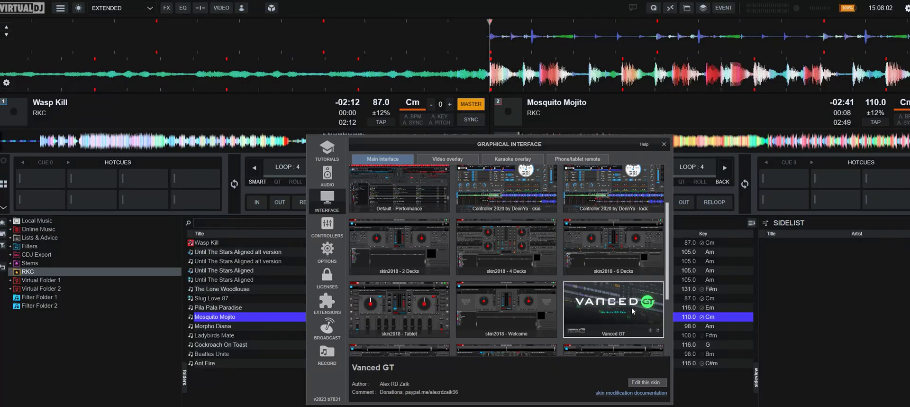
pyautogui.scroll(-4, 632, 284)
pyautogui.scroll(-3, 631, 270)
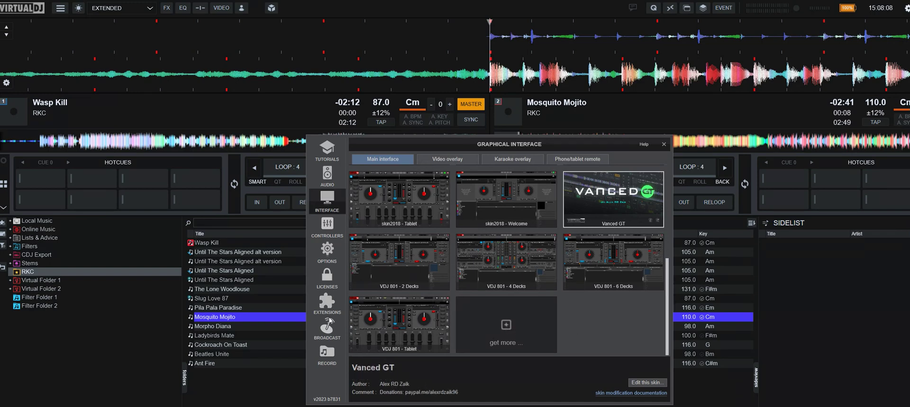
pyautogui.click(507, 326)
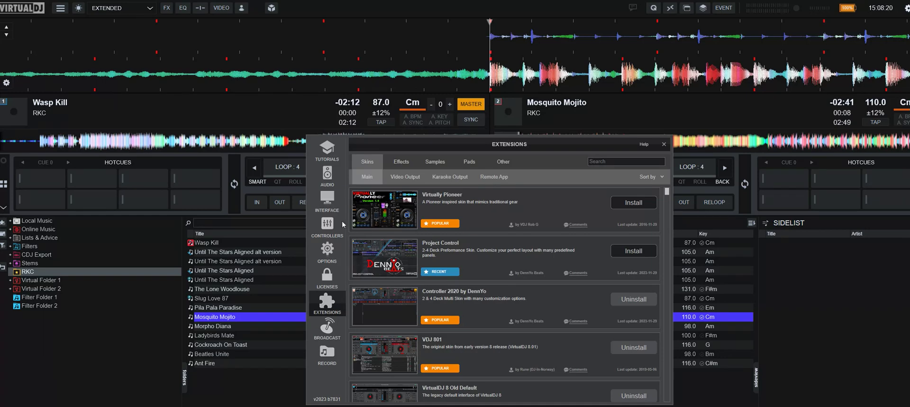
pyautogui.click(326, 199)
pyautogui.scroll(-2, 591, 296)
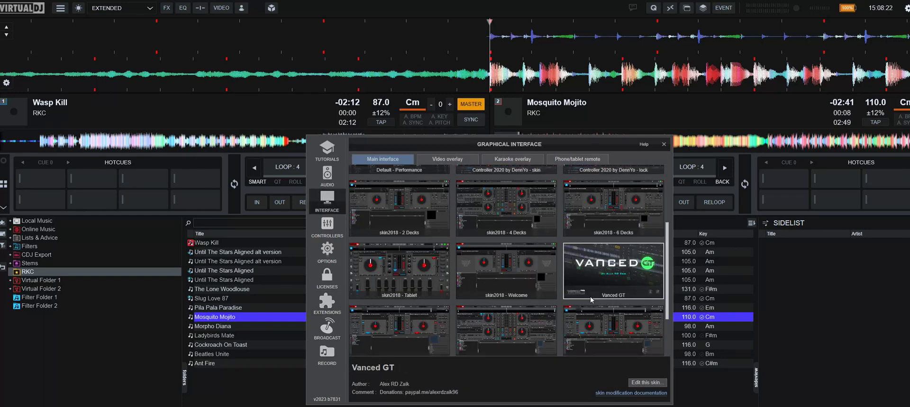
pyautogui.scroll(1, 590, 300)
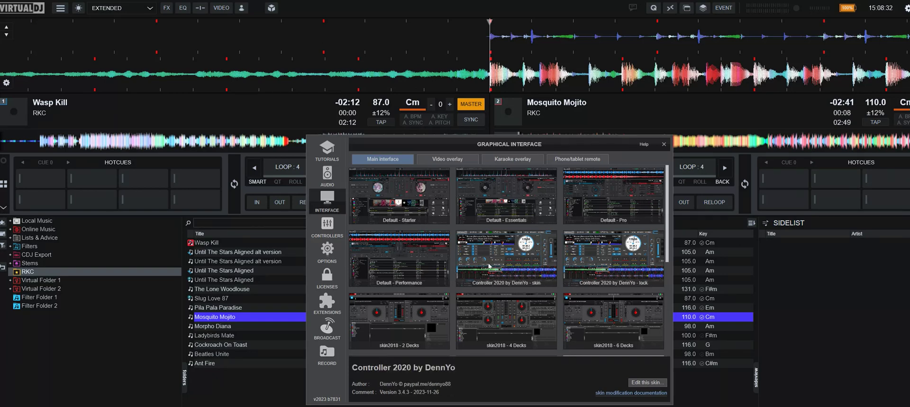
pyautogui.scroll(-5, 505, 266)
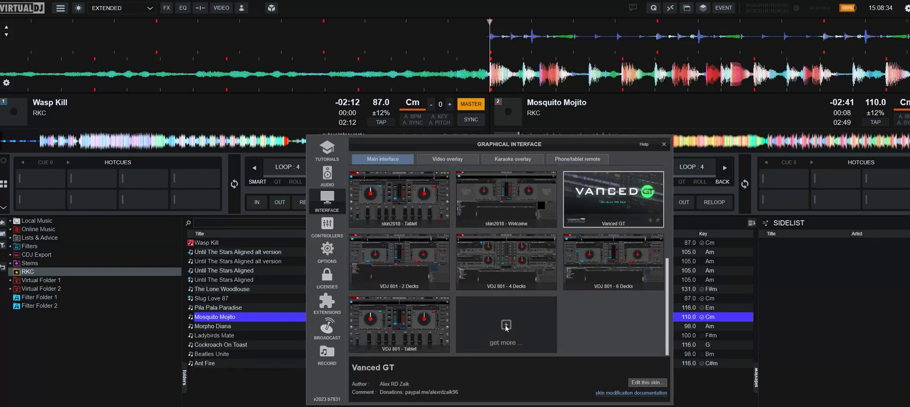
pyautogui.scroll(3, 507, 325)
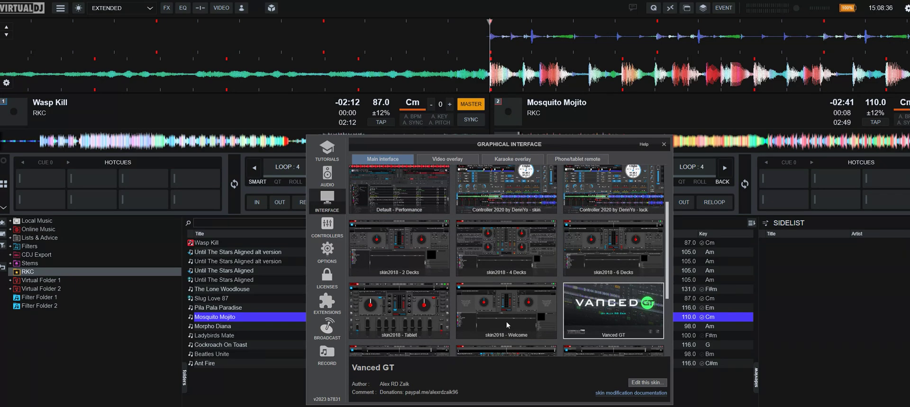
pyautogui.scroll(-3, 506, 320)
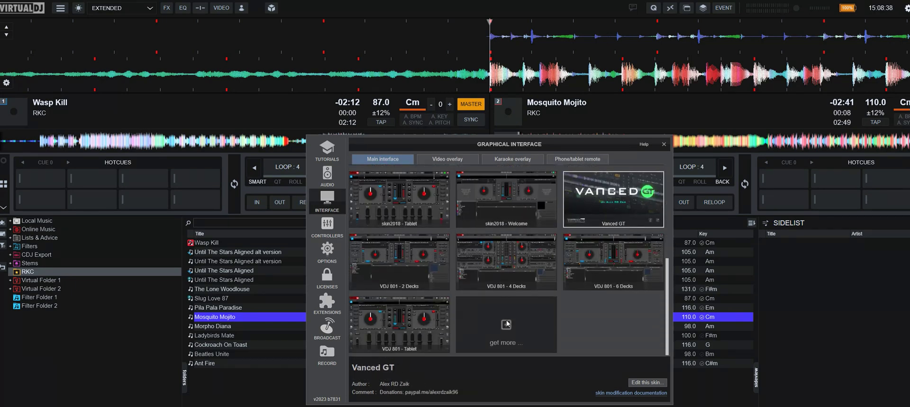
pyautogui.scroll(5, 507, 323)
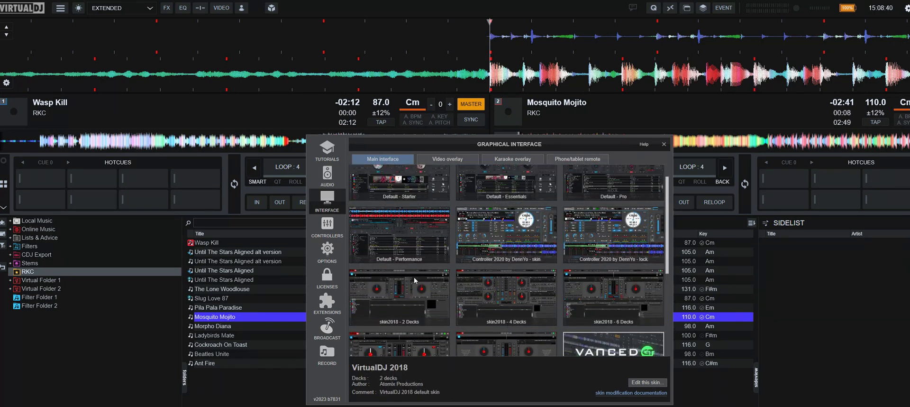
pyautogui.scroll(-4, 414, 280)
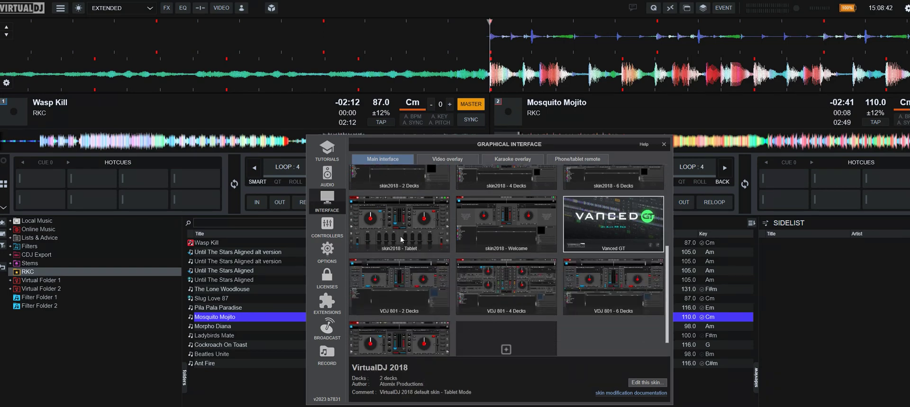
pyautogui.scroll(-1, 417, 249)
pyautogui.scroll(3, 416, 270)
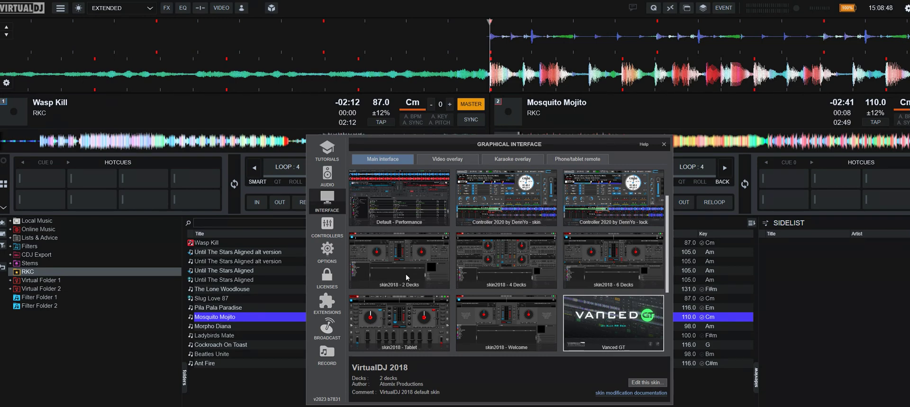
# - Switch the skin to skin2018 - 2 Decks, then to VDJ 801 - 2 Decks, browsing the gallery
pyautogui.click(406, 274)
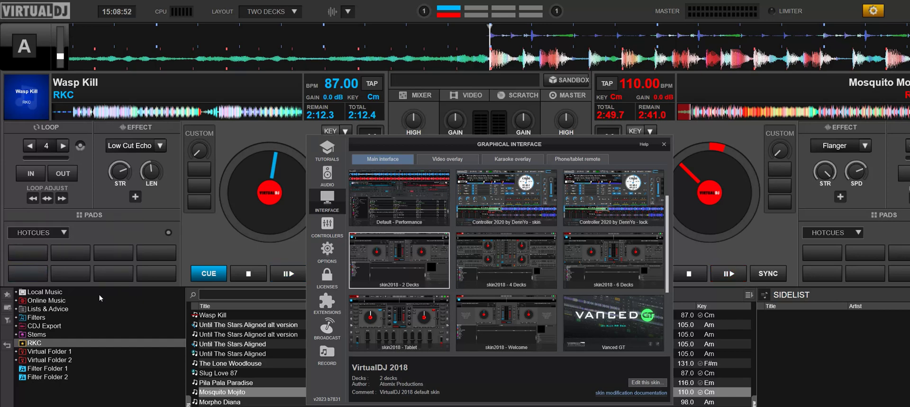
pyautogui.scroll(-1, 412, 294)
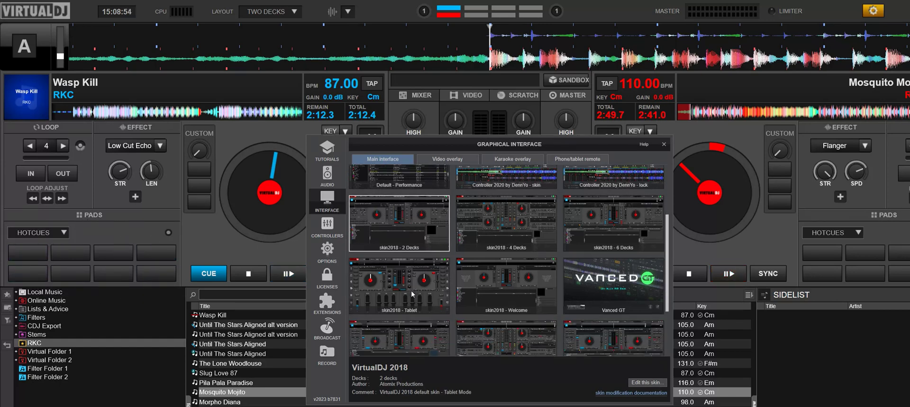
pyautogui.scroll(-2, 412, 294)
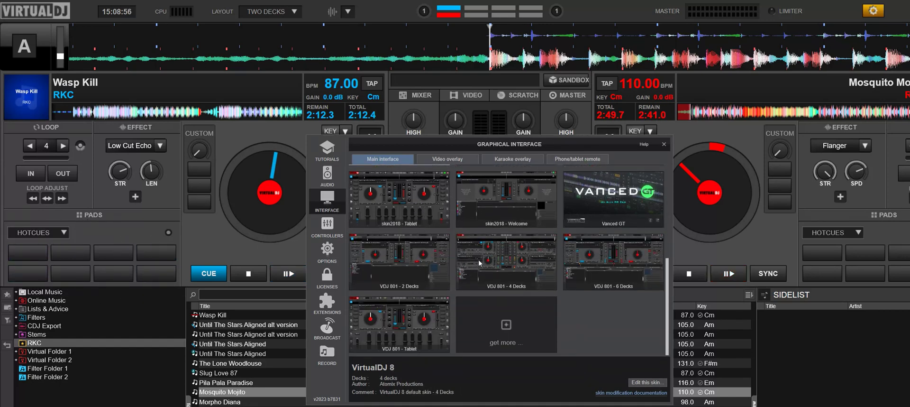
pyautogui.click(403, 272)
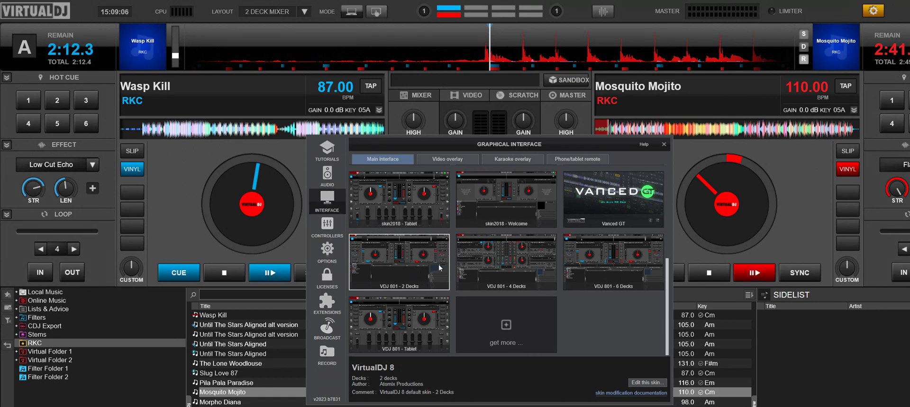
pyautogui.scroll(5, 437, 266)
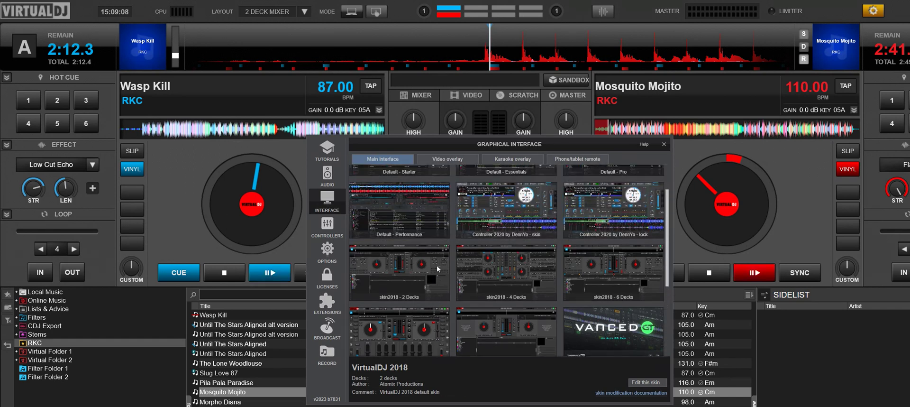
pyautogui.scroll(-1, 404, 206)
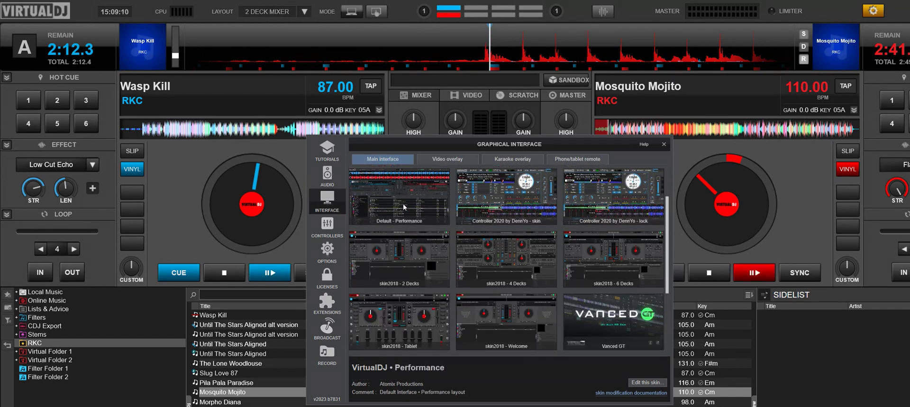
pyautogui.scroll(-1, 405, 207)
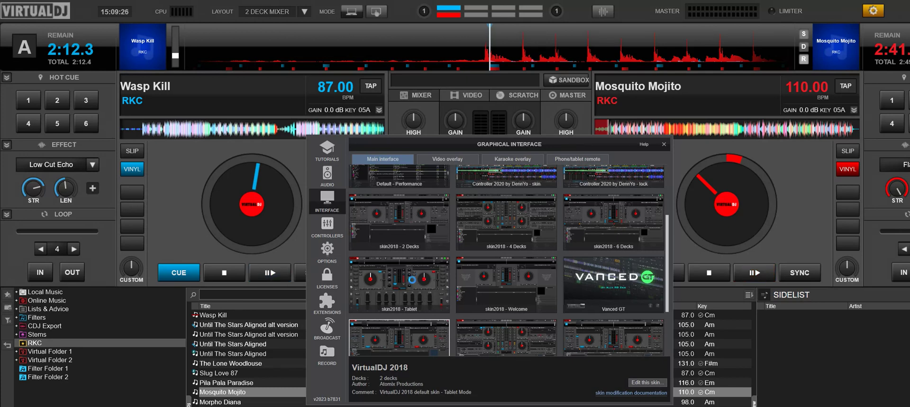
# - Apply skin2018 - Tablet, try VDJ 801 - Tablet, then return to skin2018 - Tablet
pyautogui.click(413, 282)
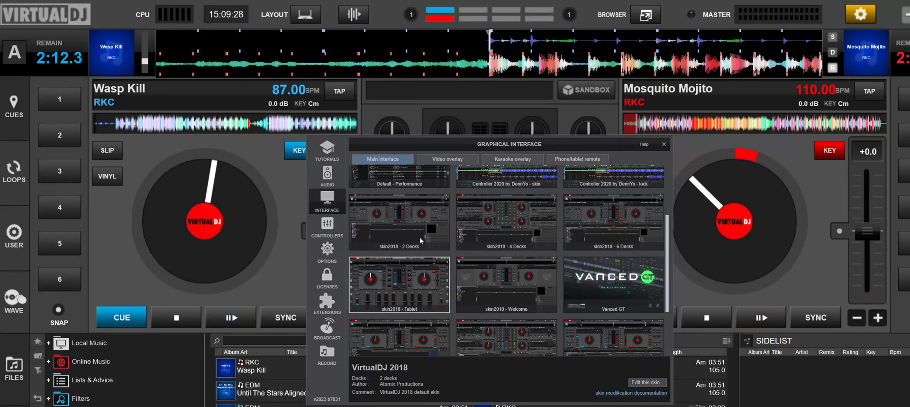
pyautogui.scroll(-1, 419, 237)
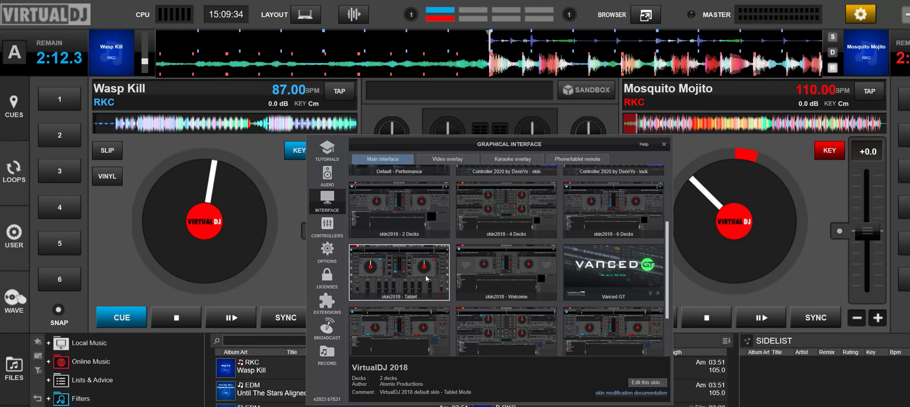
pyautogui.scroll(-1, 391, 240)
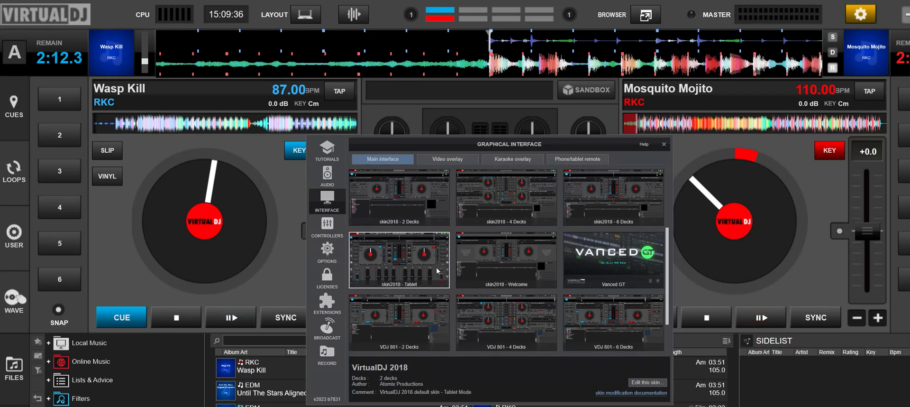
pyautogui.scroll(-3, 428, 252)
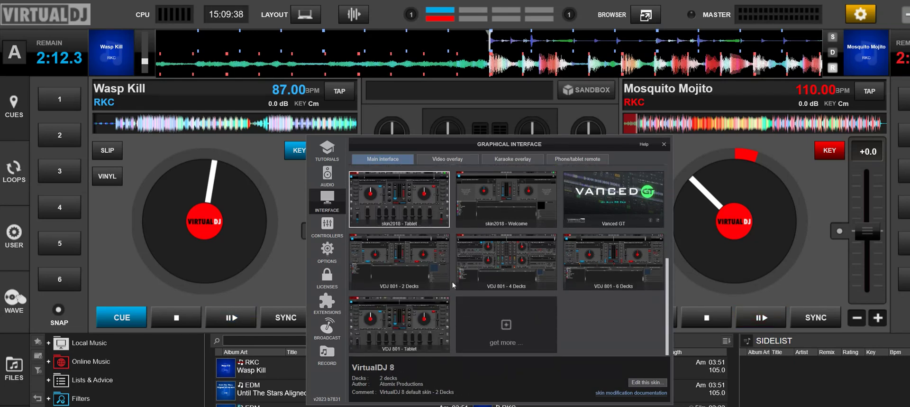
pyautogui.click(428, 326)
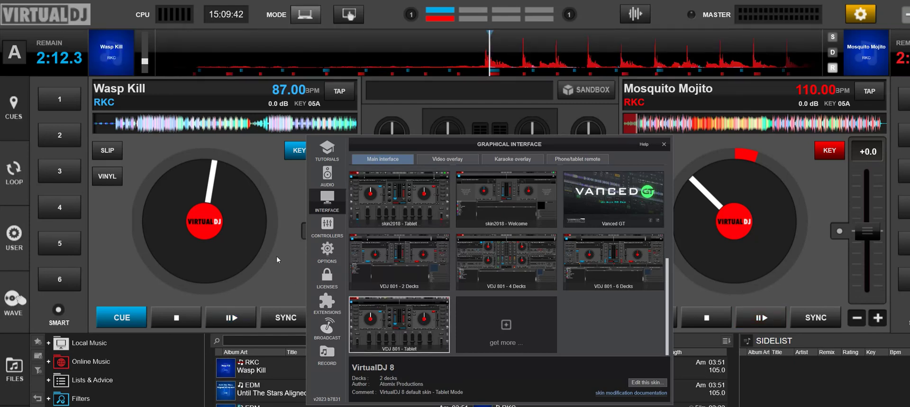
pyautogui.click(434, 222)
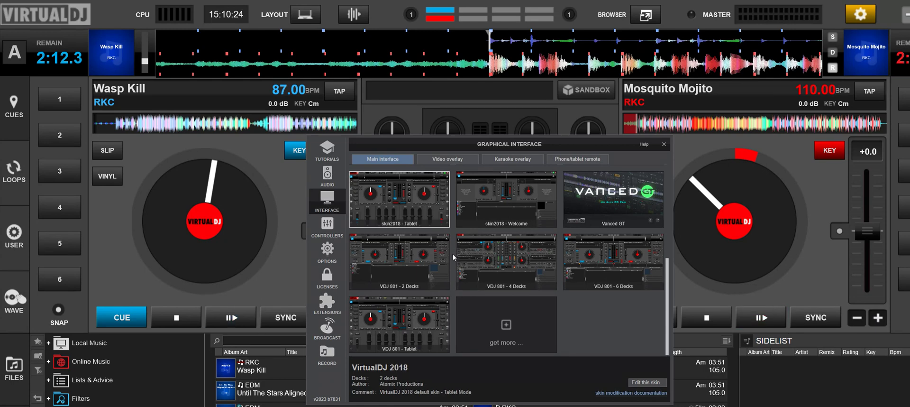
# - Show the Video overlay skins: no overlay, for Live, for Broadcast and Minimalist UX 3
pyautogui.scroll(5, 453, 266)
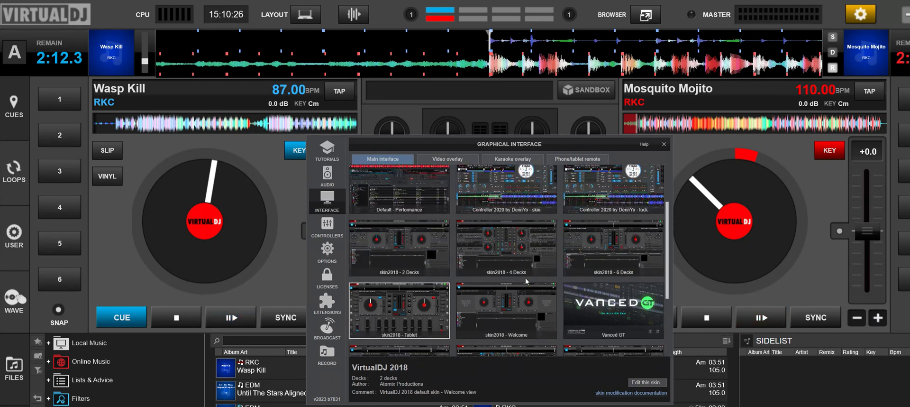
pyautogui.moveTo(527, 273)
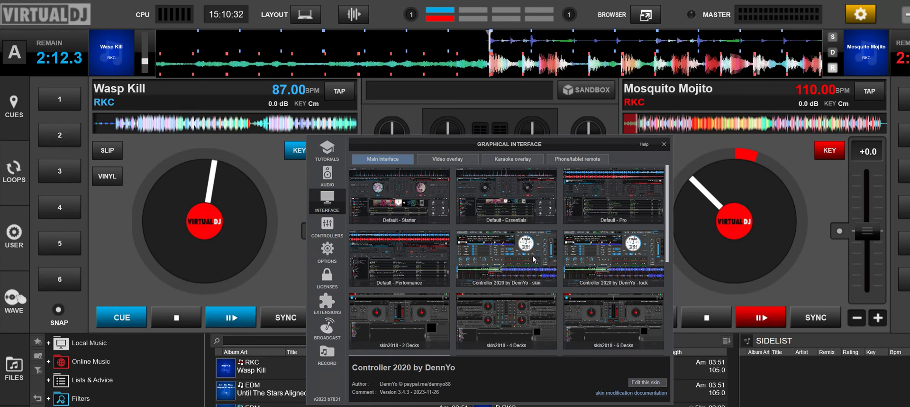
pyautogui.click(451, 162)
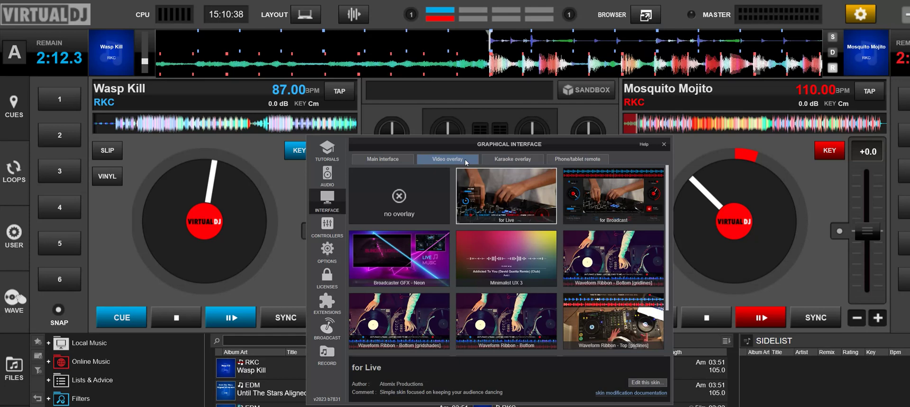
# - Turn the video overlay off and back to for Live, then show the Karaoke overlay skins
pyautogui.click(431, 196)
pyautogui.click(490, 192)
pyautogui.click(401, 161)
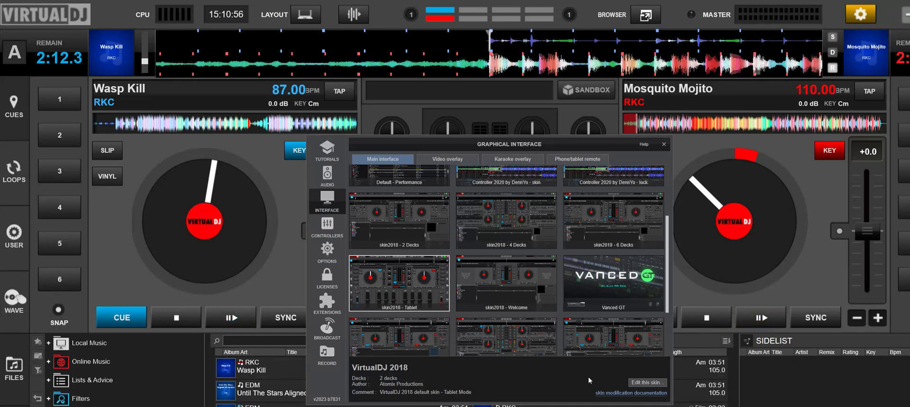
pyautogui.click(453, 162)
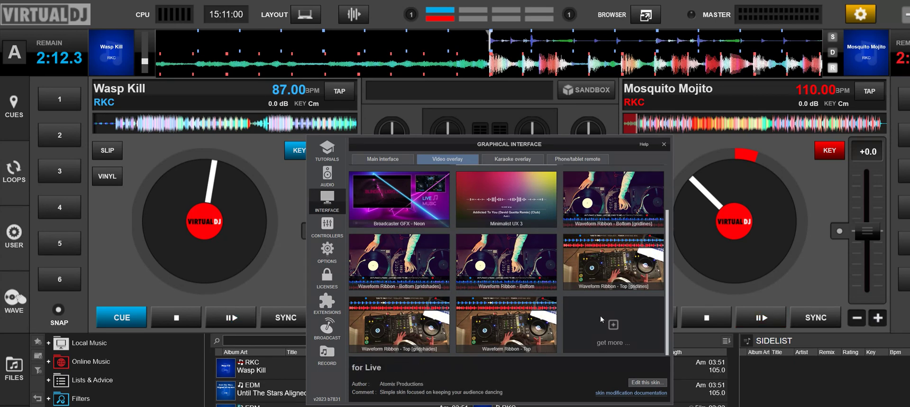
pyautogui.scroll(2, 542, 272)
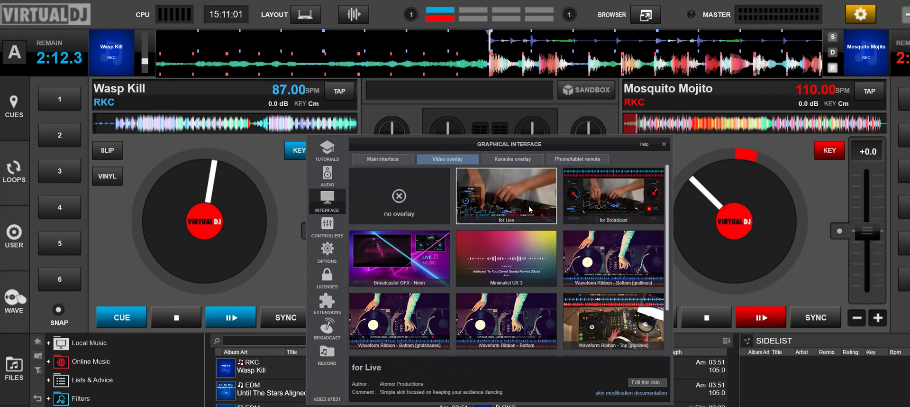
pyautogui.click(515, 160)
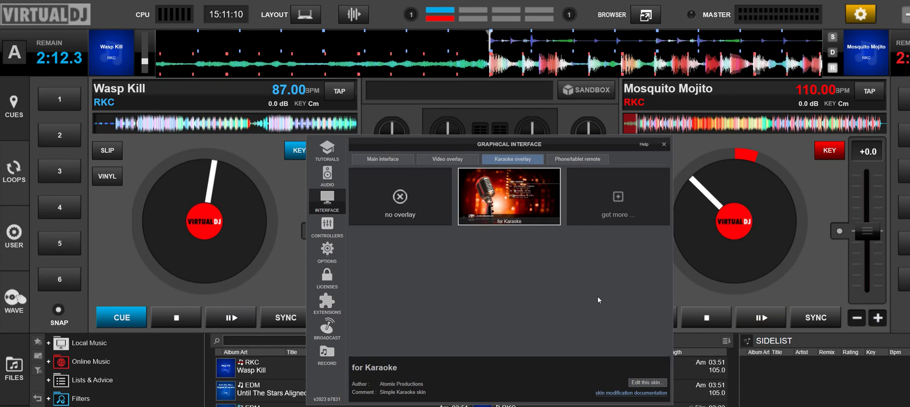
# - Browse the phone/tablet remote skins: Default, Performance Pad, Remoted Dark and Stems Controller
pyautogui.click(566, 160)
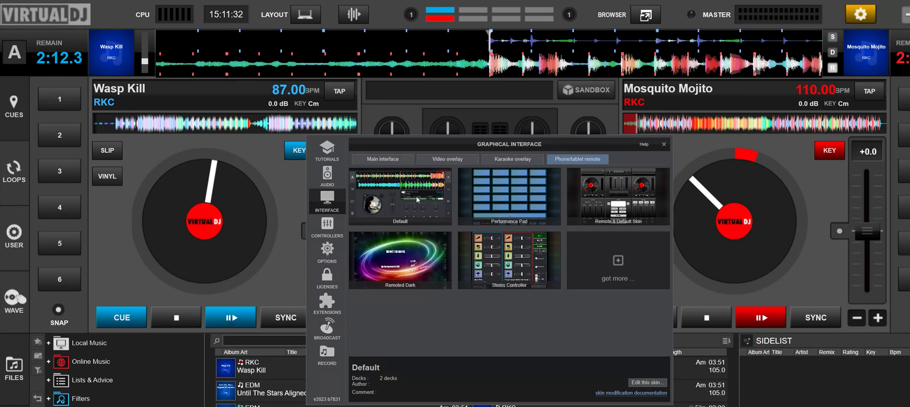
pyautogui.moveTo(559, 255)
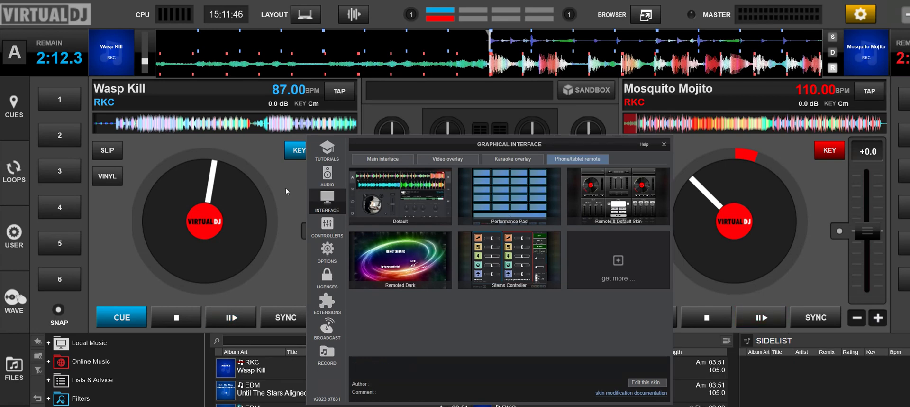
pyautogui.moveTo(500, 241)
pyautogui.moveTo(438, 200)
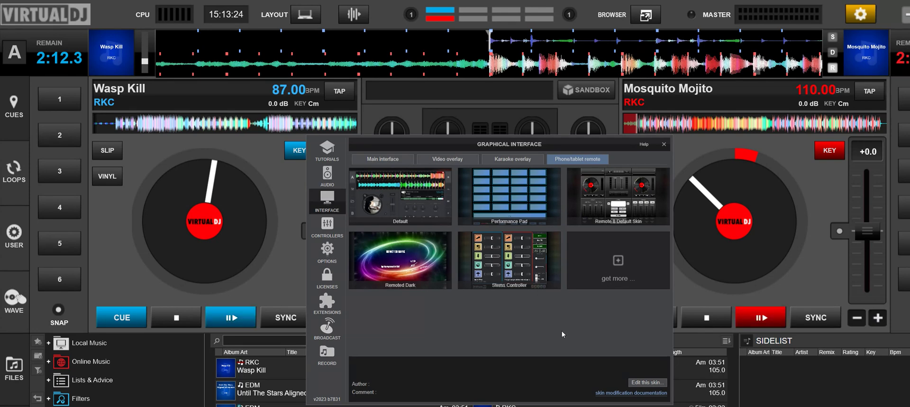
# - Flip through the Video overlay, Karaoke overlay and Phone/tablet remote skin categories
pyautogui.click(451, 160)
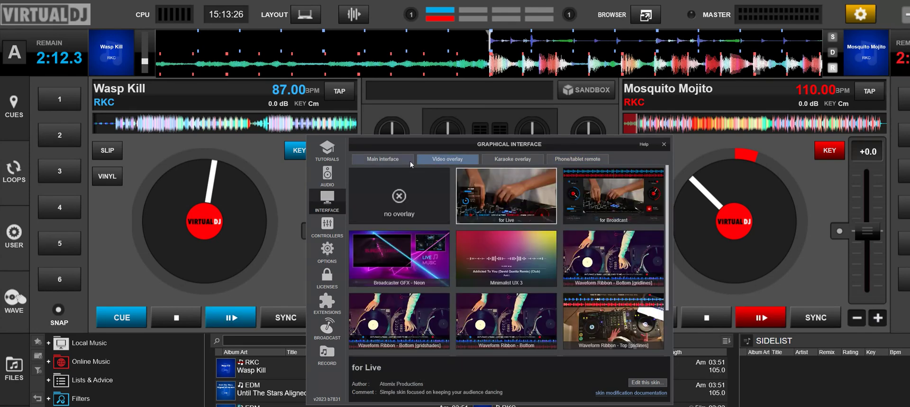
pyautogui.click(410, 160)
pyautogui.click(423, 161)
pyautogui.click(512, 160)
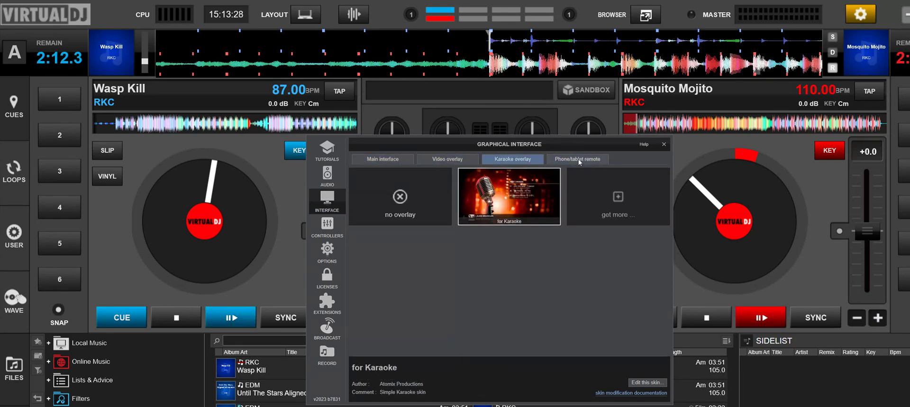
pyautogui.click(579, 159)
# - Return to the Main interface skins and scroll to the VirtualDJ 2018 Tablet Mode skin
pyautogui.click(382, 159)
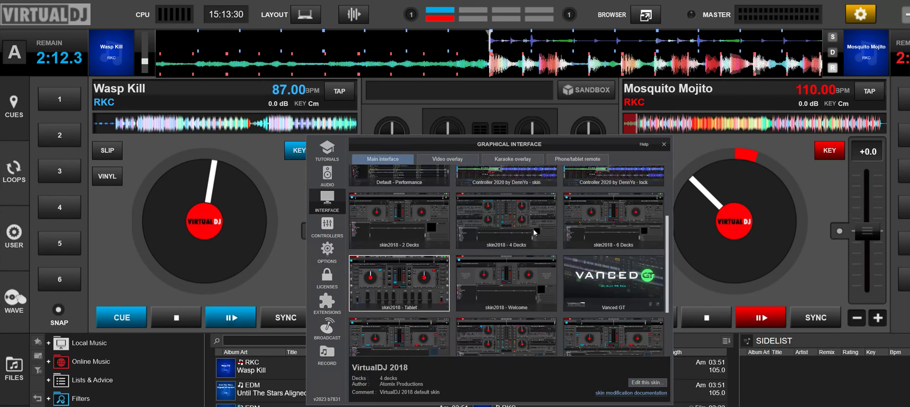
pyautogui.scroll(1, 503, 266)
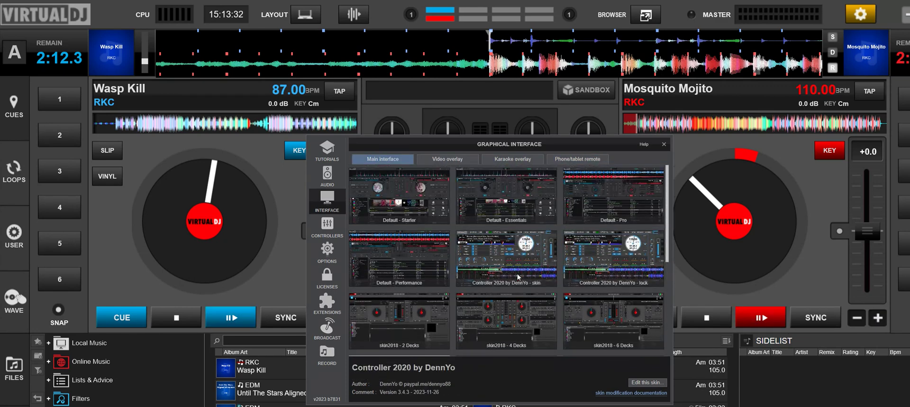
pyautogui.scroll(-2, 518, 275)
pyautogui.scroll(3, 522, 263)
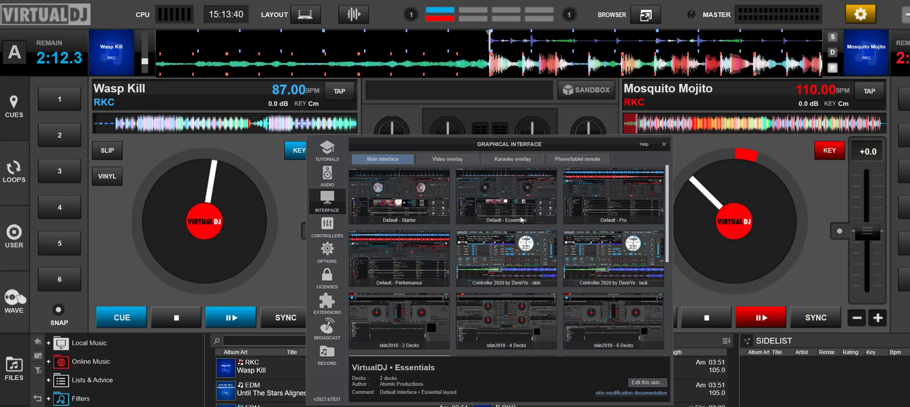
pyautogui.scroll(-4, 514, 256)
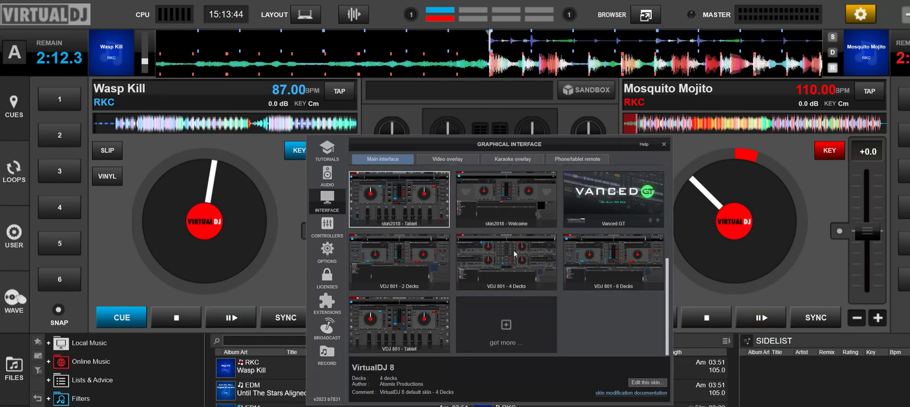
pyautogui.scroll(2, 514, 256)
pyautogui.scroll(2, 513, 251)
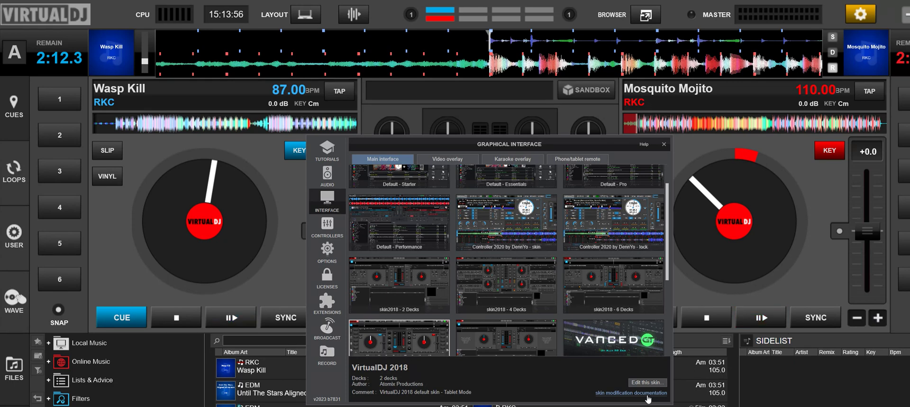
# - Open the Controllers settings listing the Hercules DjControl StarLight and Focusrite USB MIDI
pyautogui.click(331, 231)
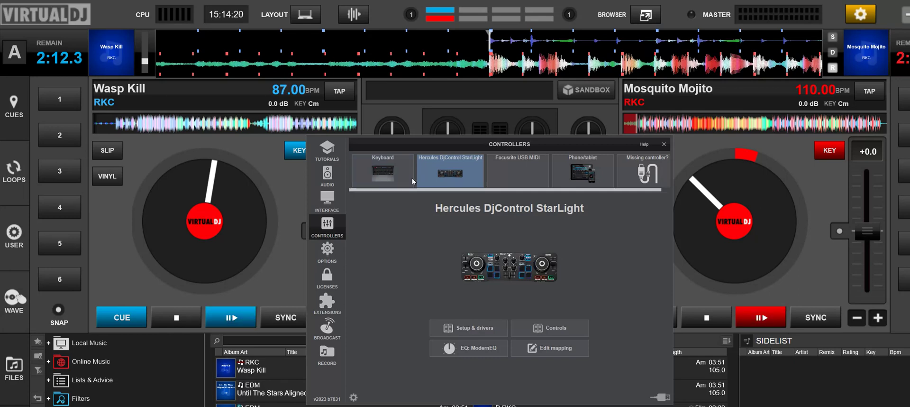
# - On the Keyboard mapping, inspect the Q, E and key 1 (loop 1) actions, then list mapping presets
pyautogui.click(388, 177)
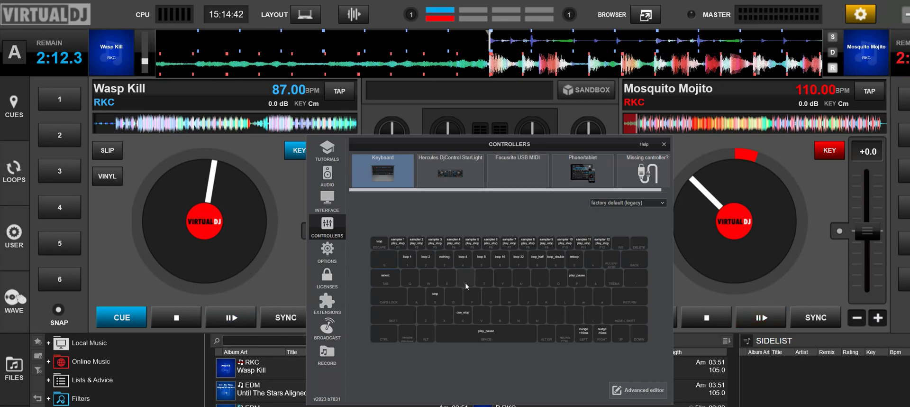
pyautogui.doubleClick(412, 280)
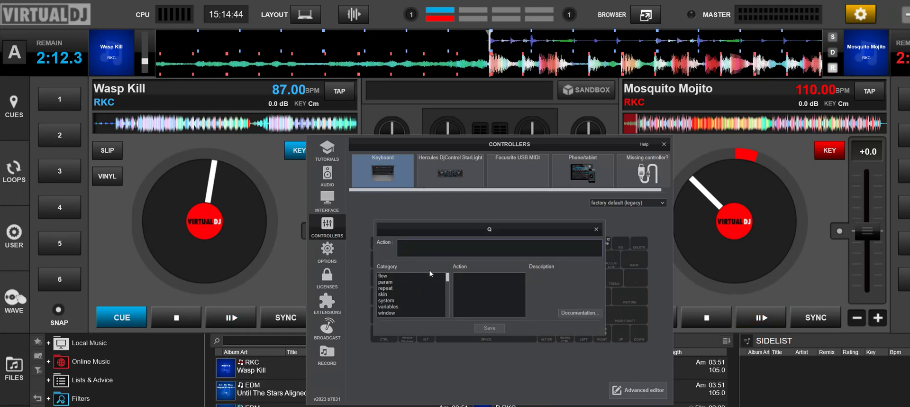
pyautogui.click(597, 229)
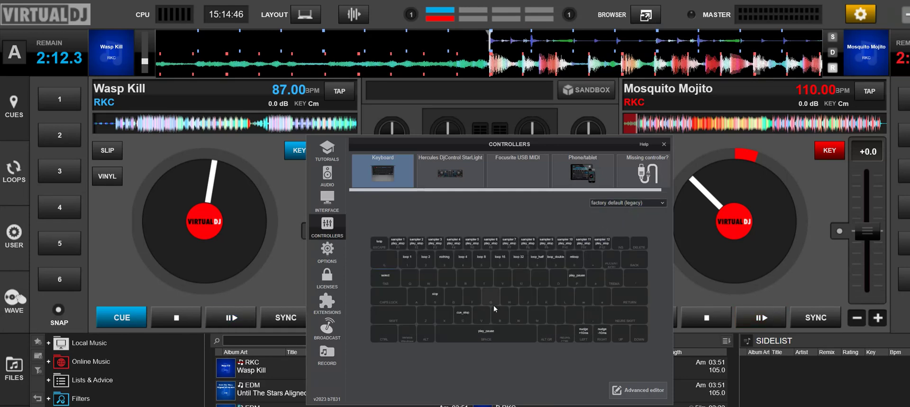
pyautogui.doubleClick(446, 278)
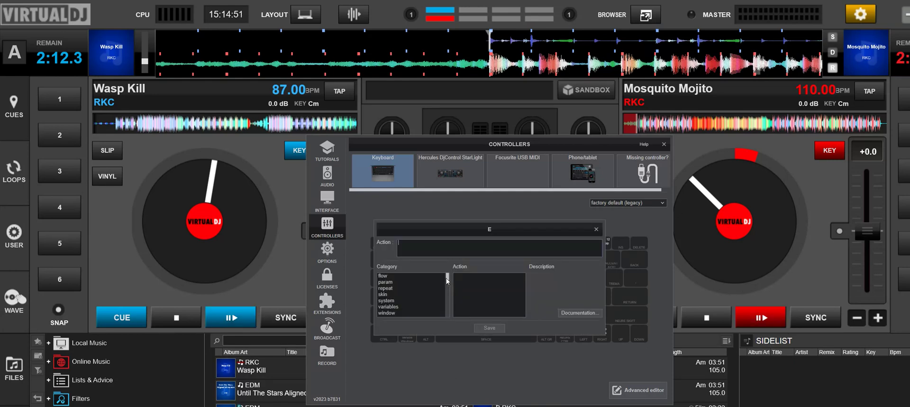
pyautogui.click(597, 229)
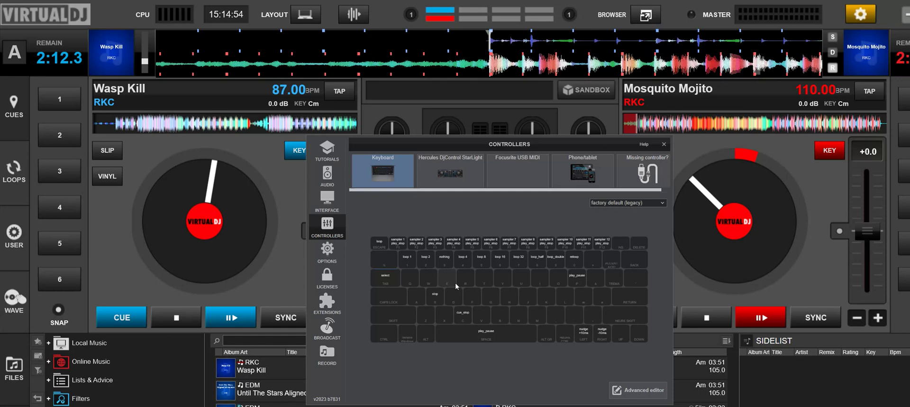
pyautogui.doubleClick(409, 259)
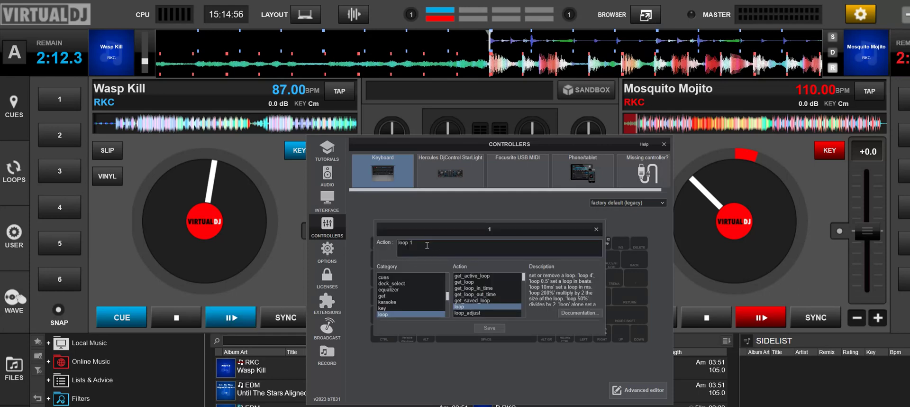
pyautogui.click(597, 229)
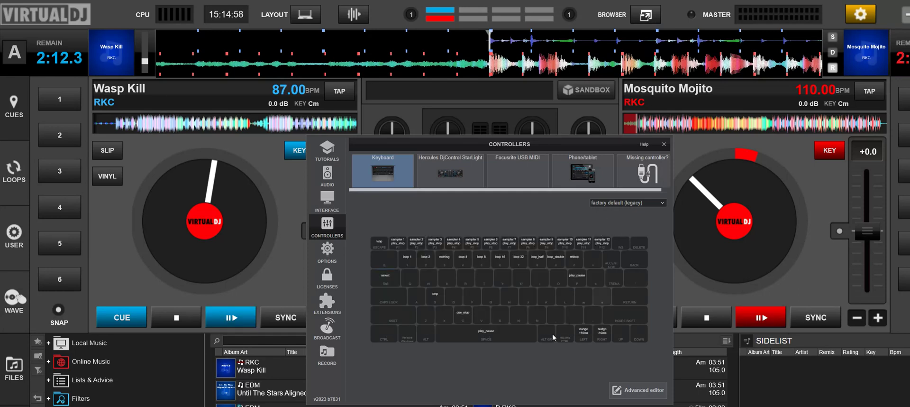
pyautogui.click(633, 201)
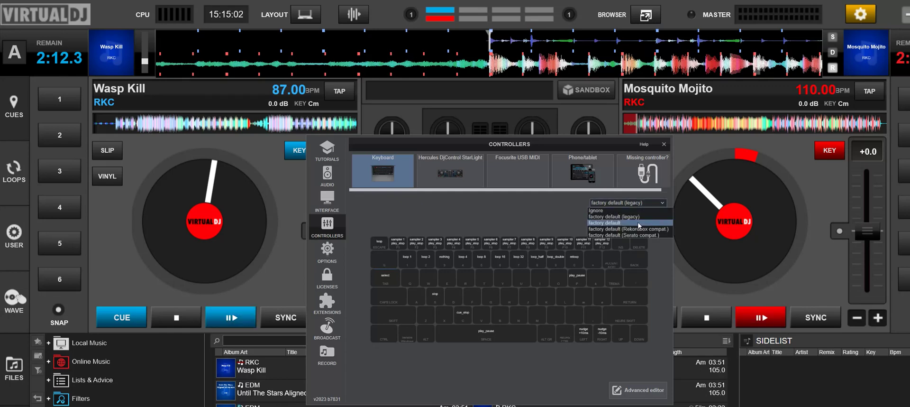
# - Select the factory default keyboard mapping, preview its Shift mappings, then return to Hercules DjControl StarLight
pyautogui.click(638, 223)
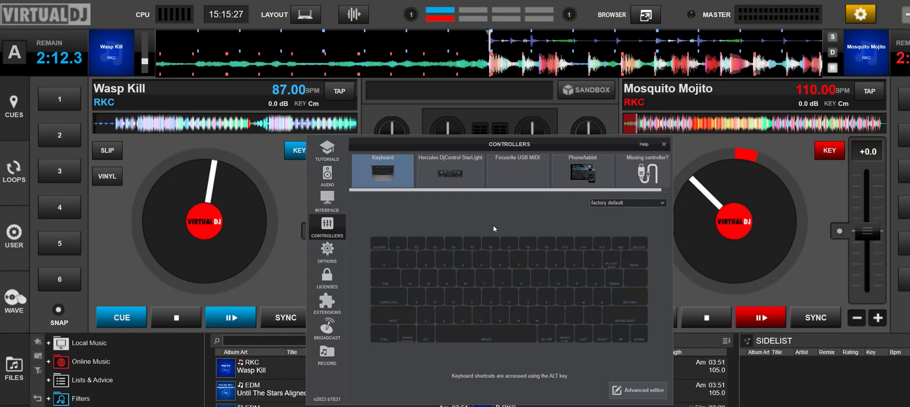
pyautogui.press('shift')
pyautogui.press('shift')
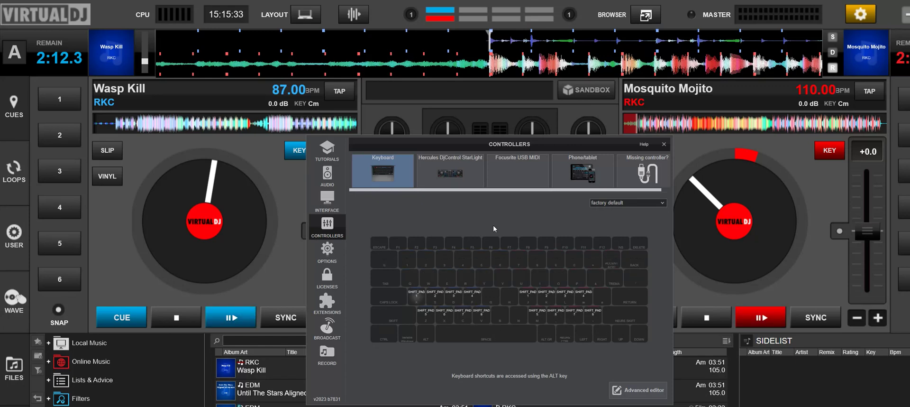
pyautogui.press('shift')
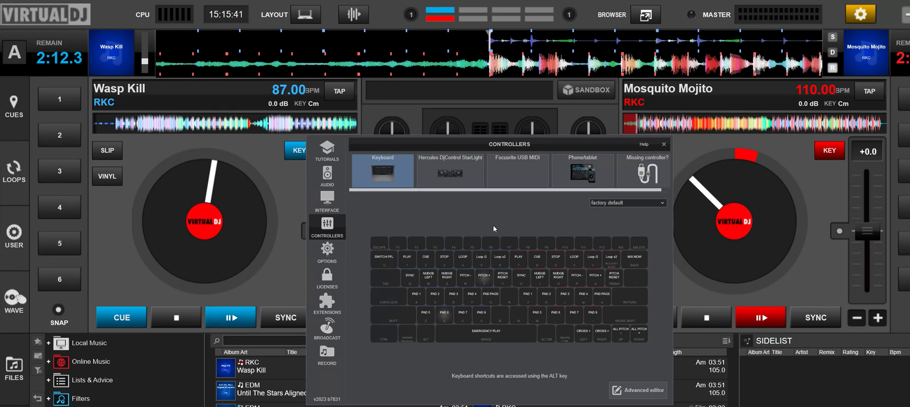
pyautogui.click(441, 159)
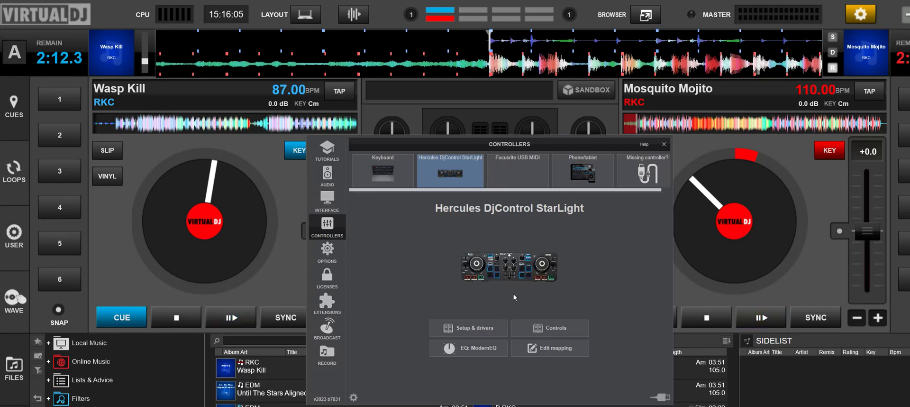
pyautogui.click(479, 327)
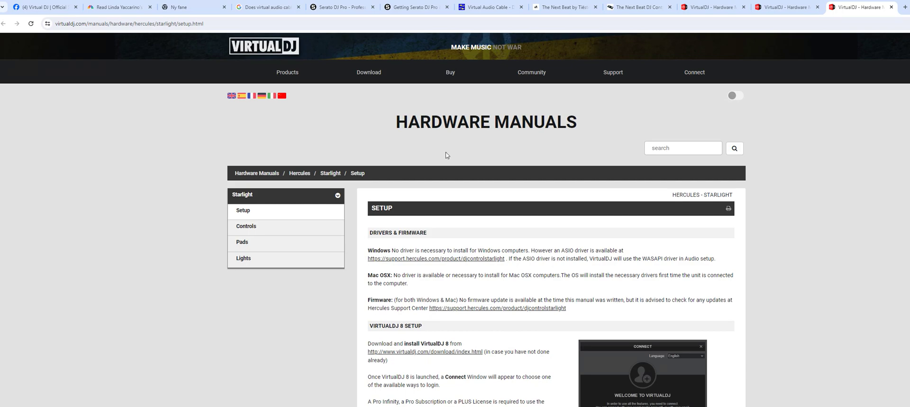
pyautogui.hotkey('alt', 'Tab')
pyautogui.click(453, 139)
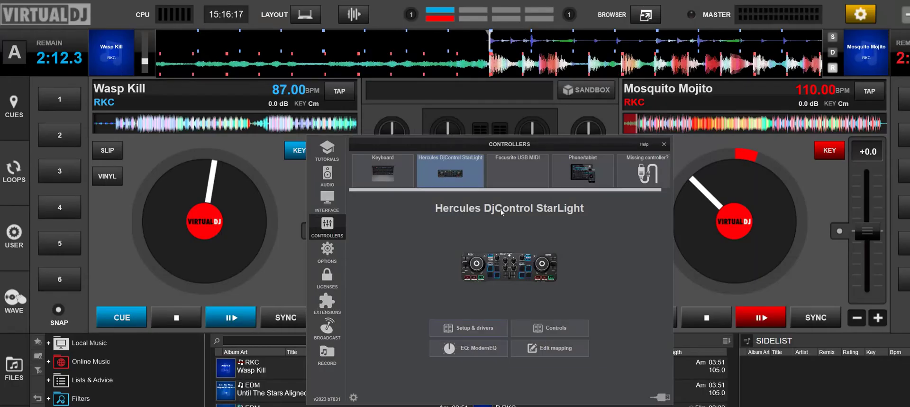
pyautogui.click(538, 326)
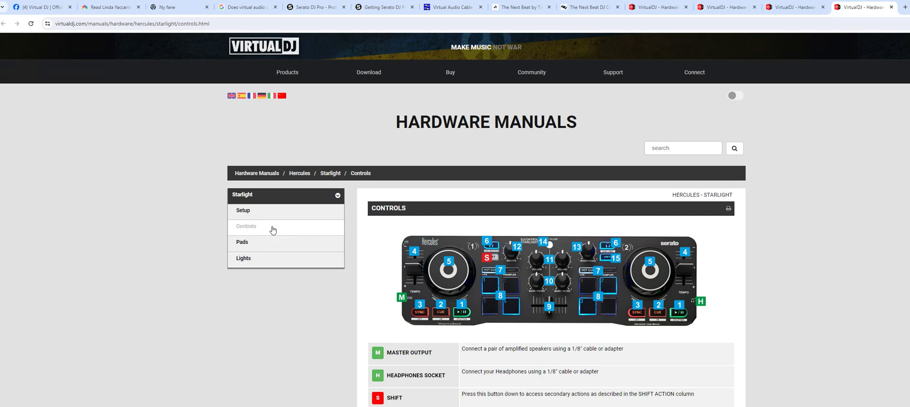
pyautogui.click(260, 212)
pyautogui.click(258, 228)
pyautogui.hotkey('alt', 'Tab')
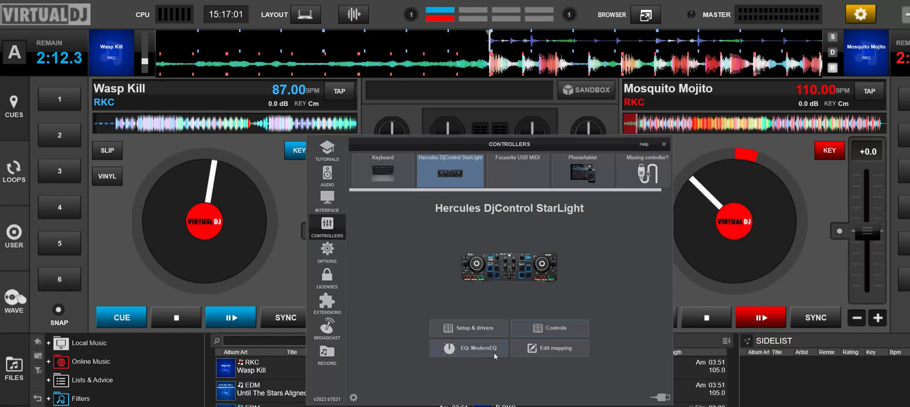
# - Switch the StarLight's EQ mode from ModernEQ to Disabled for traditional frequency-only EQs
pyautogui.click(483, 349)
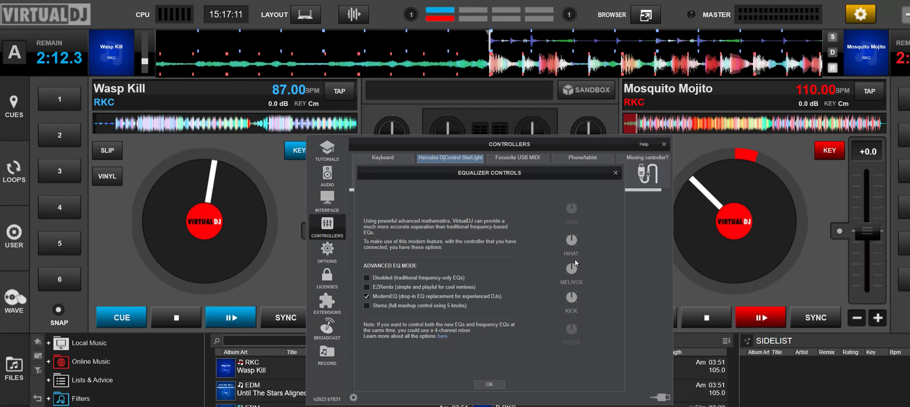
pyautogui.click(370, 277)
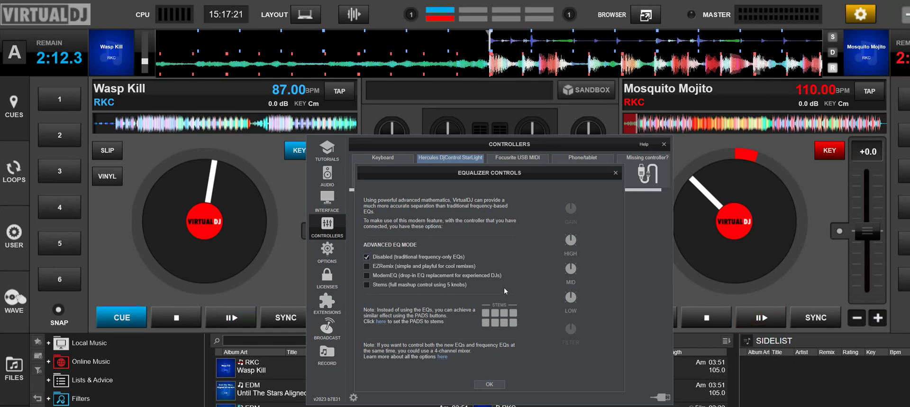
pyautogui.click(494, 384)
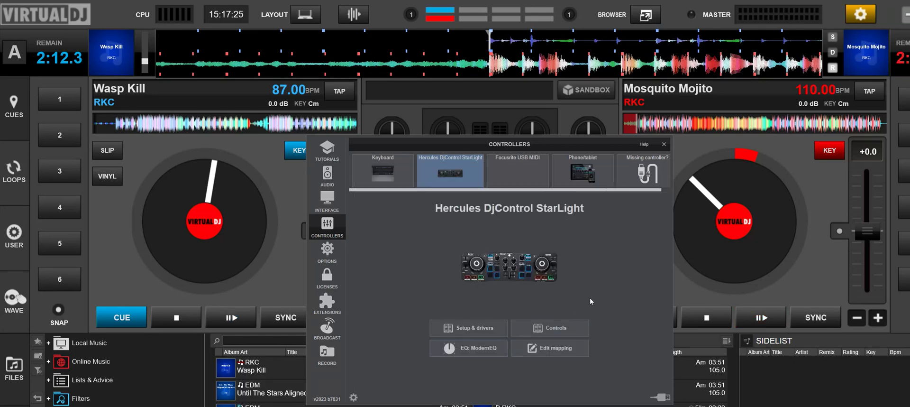
# - In the StarLight mapping editor, check the actions mapped to LED_PFL_RIGHT and MASTER_VOLUME
pyautogui.click(566, 349)
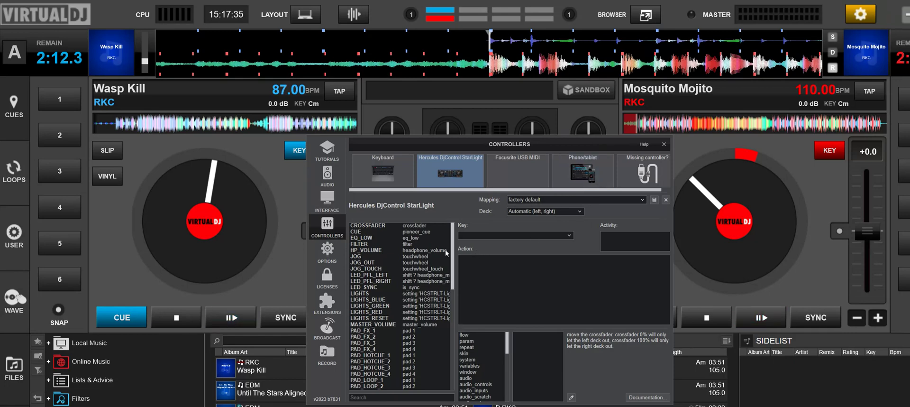
pyautogui.click(365, 281)
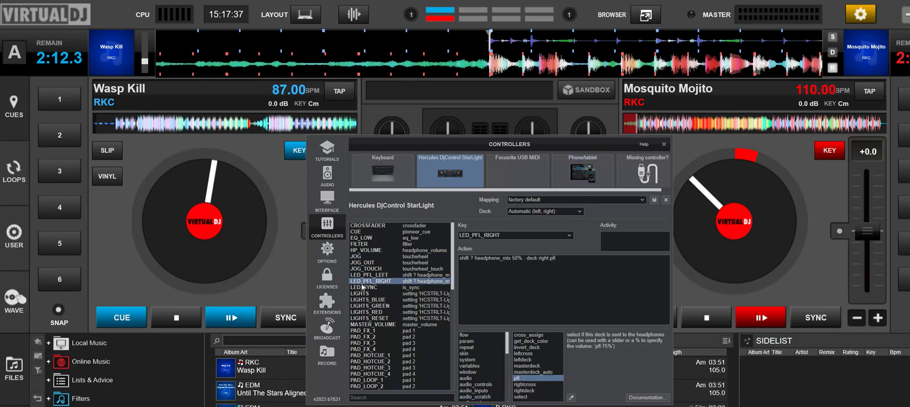
pyautogui.click(359, 331)
pyautogui.click(355, 324)
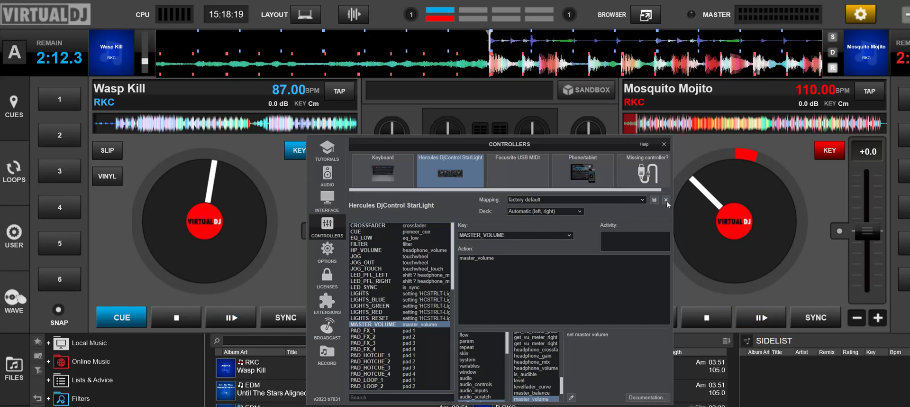
# - Close the mapping editor, then open and dismiss the Reconnect device / Rescan devices menu
pyautogui.click(449, 176)
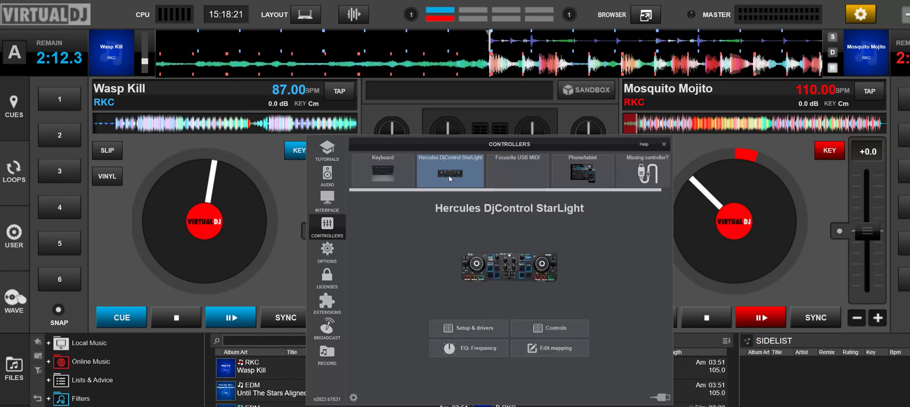
pyautogui.click(659, 394)
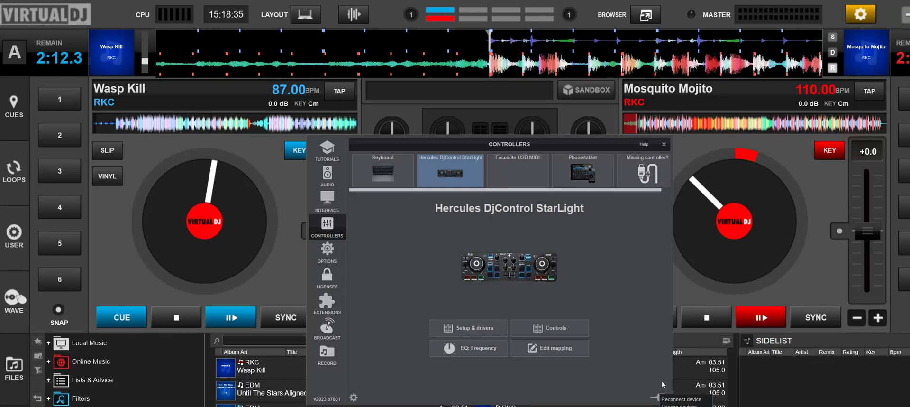
pyautogui.click(642, 369)
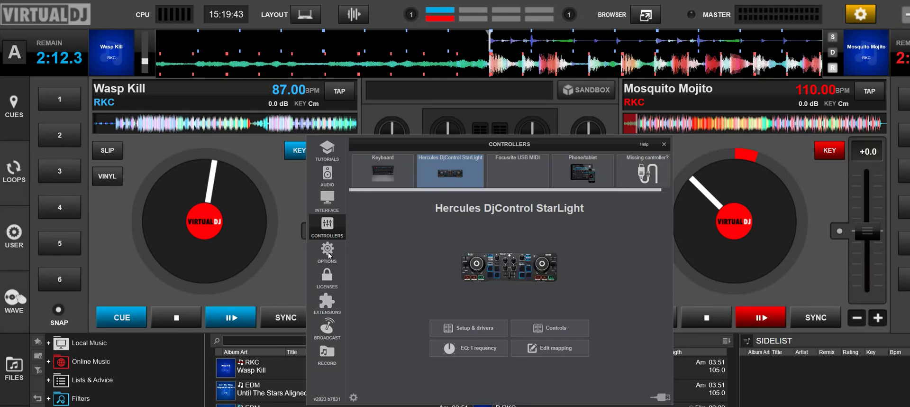
pyautogui.click(355, 397)
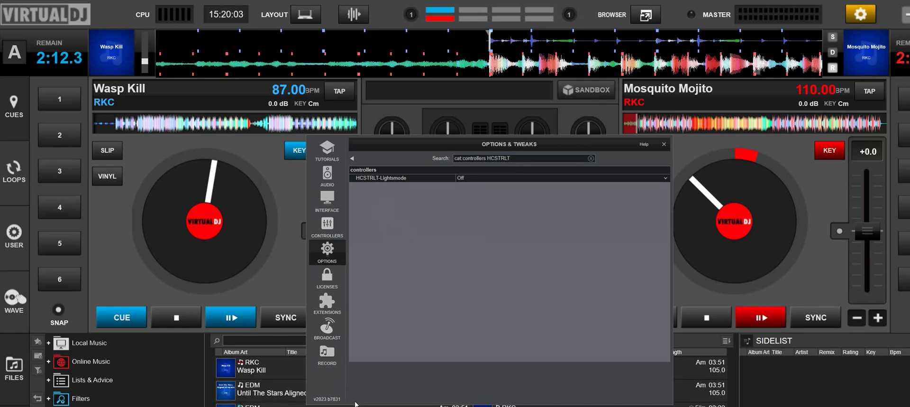
pyautogui.click(335, 225)
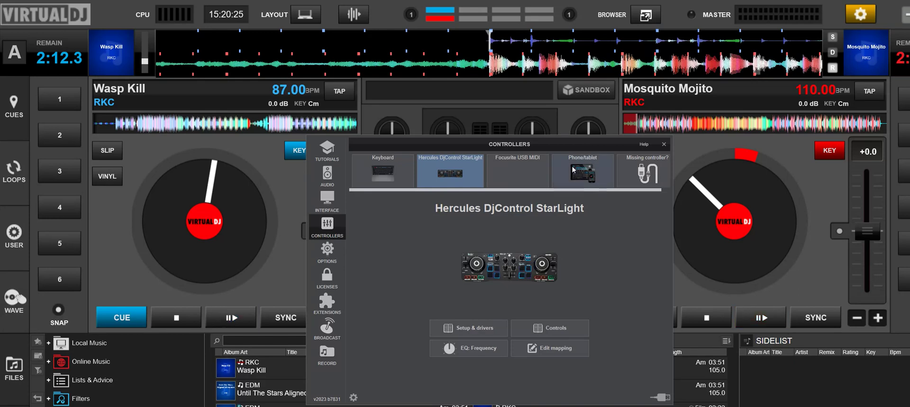
# - Show the Phone/tablet page promoting the VirtualDJ Remote app for iOS and Android
pyautogui.click(590, 184)
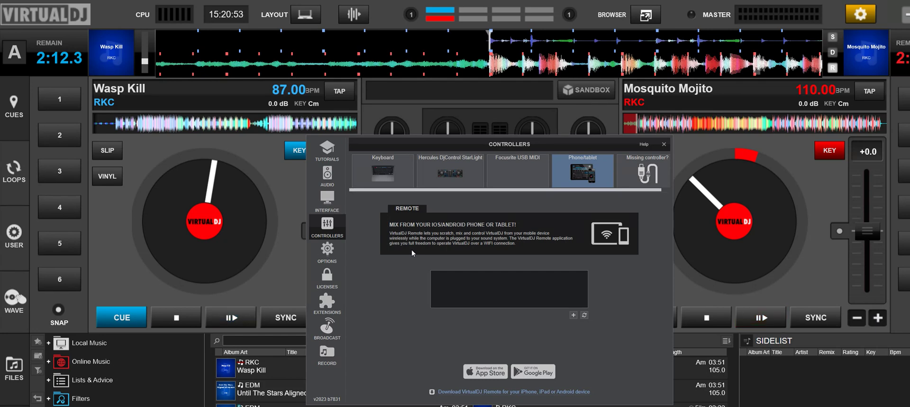
# - Under Missing controller?, select the Akai AMX and open its factory default mapping
pyautogui.click(637, 174)
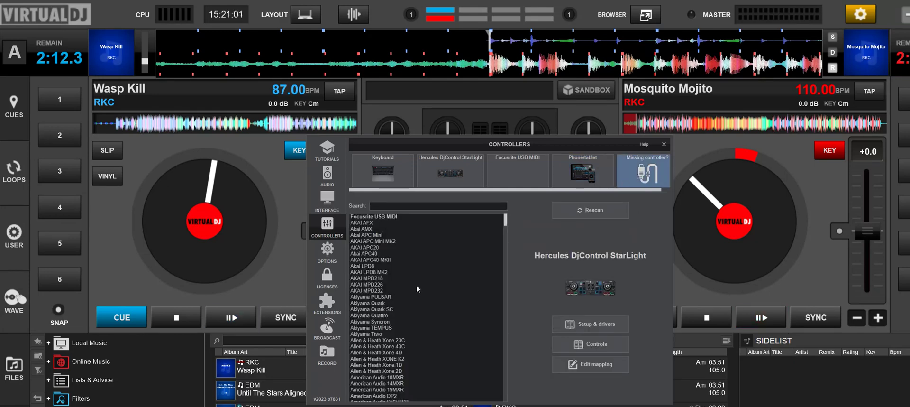
pyautogui.scroll(-2, 416, 281)
pyautogui.scroll(2, 416, 278)
pyautogui.click(368, 229)
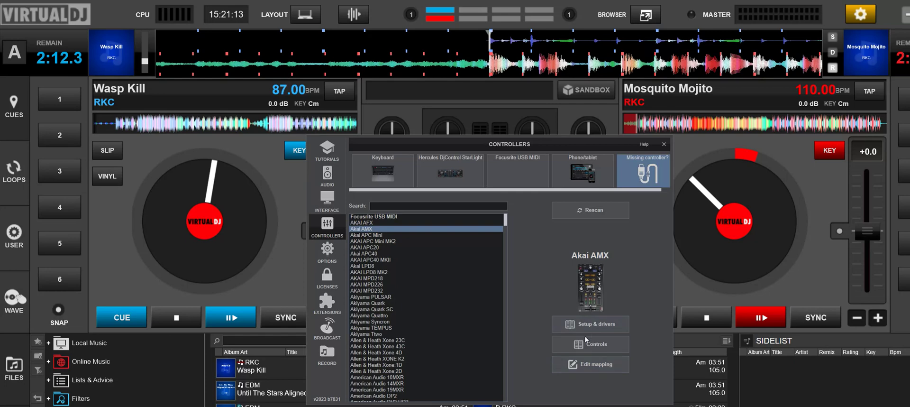
pyautogui.click(596, 365)
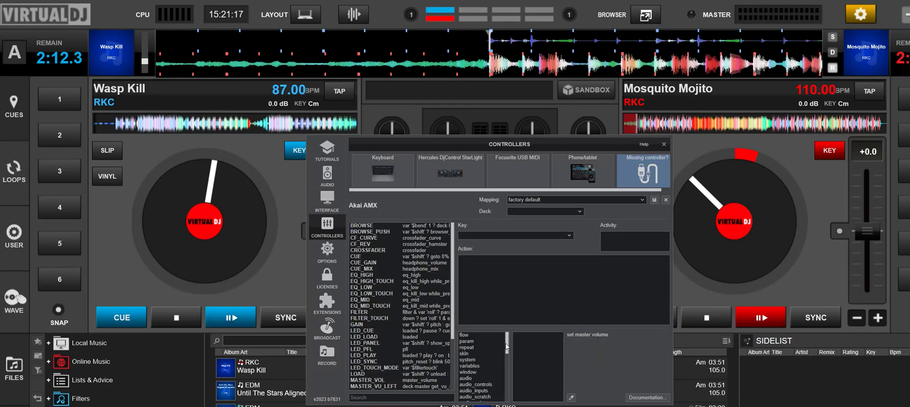
# - Inspect the EQ_HIGH, CUE_GAIN and CROSSFADER mappings and the crossfader curve description
pyautogui.click(382, 287)
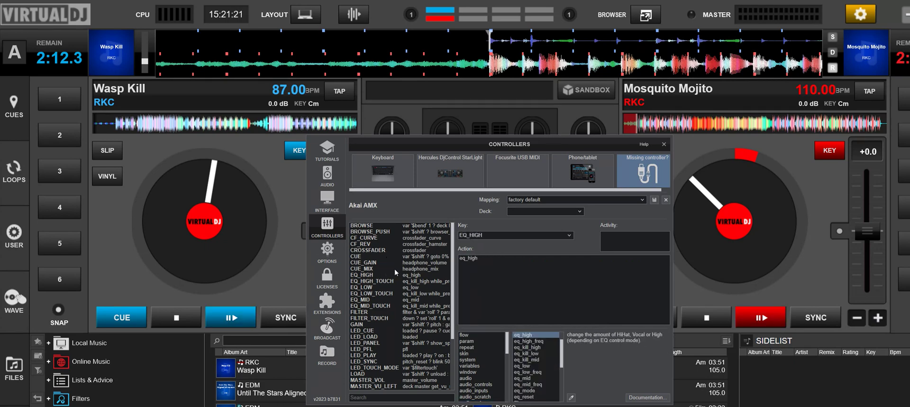
pyautogui.click(407, 264)
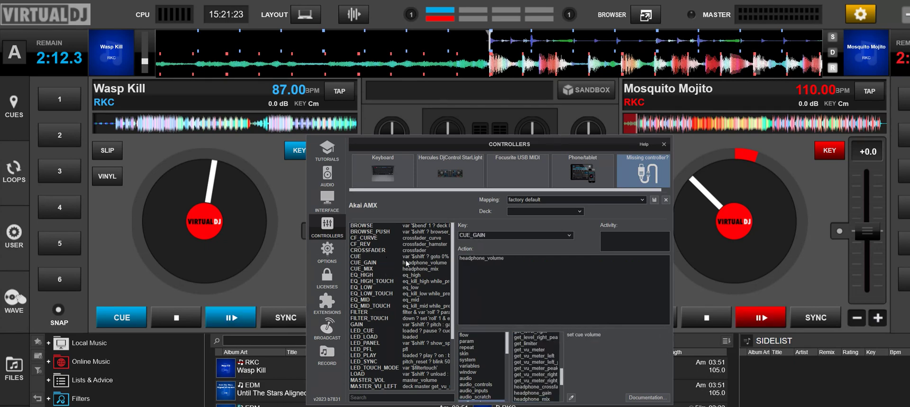
pyautogui.click(462, 235)
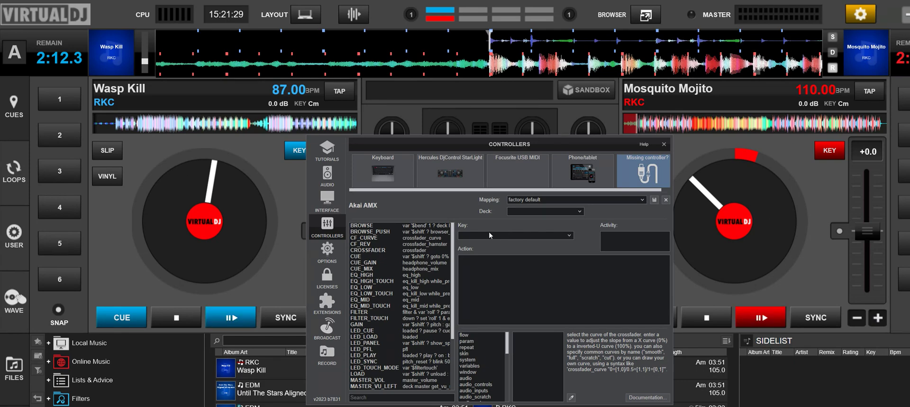
pyautogui.click(372, 250)
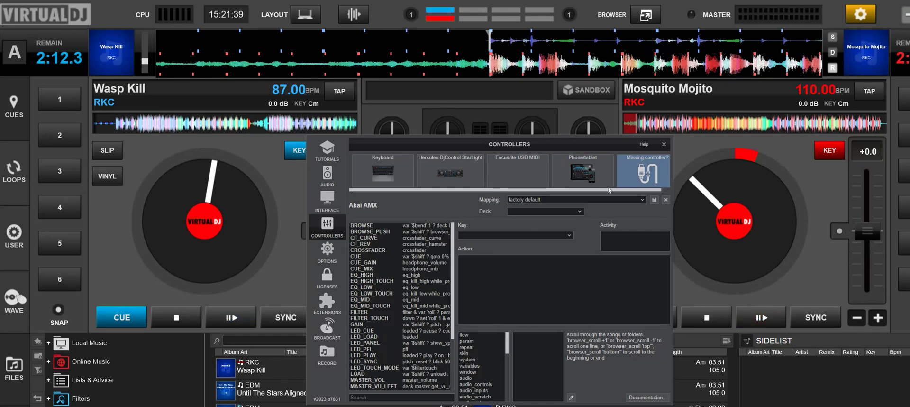
# - Browse the skin thumbnails in Interface settings and apply the Vanced GT skin
pyautogui.click(326, 198)
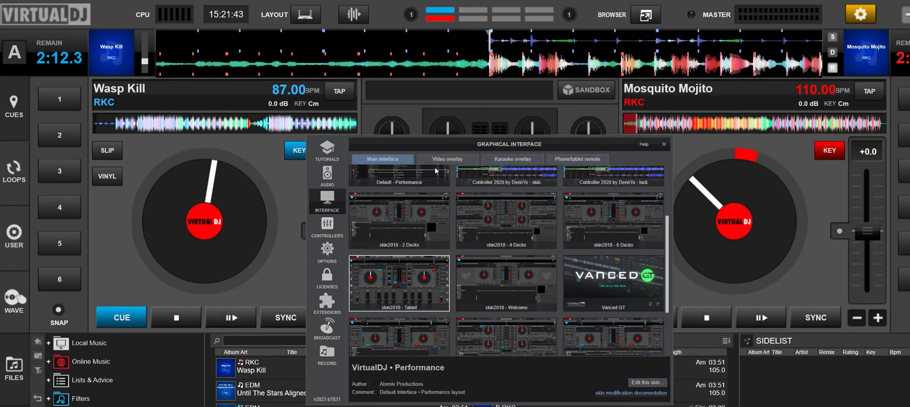
pyautogui.scroll(1, 459, 267)
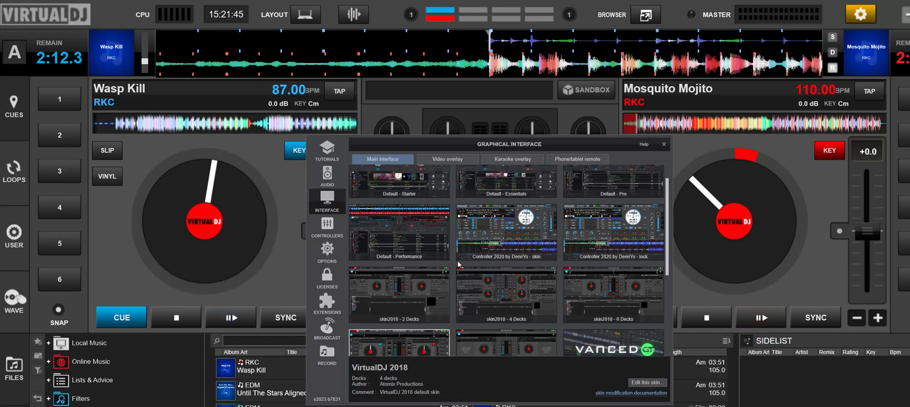
pyautogui.scroll(-2, 474, 261)
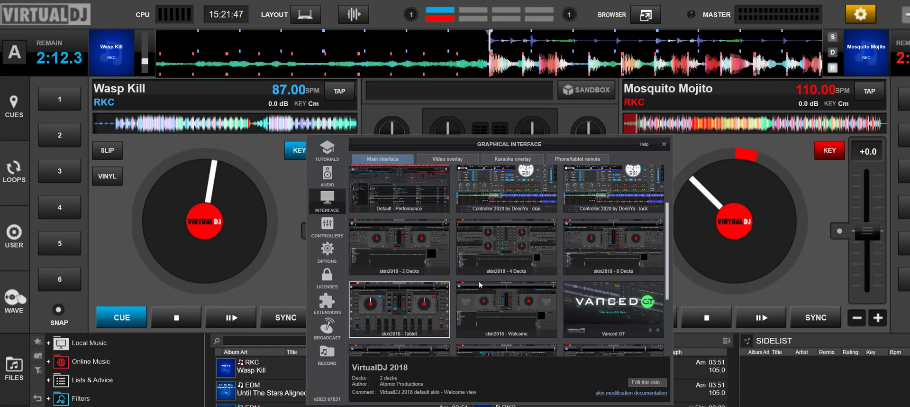
pyautogui.scroll(-1, 483, 258)
pyautogui.scroll(3, 483, 256)
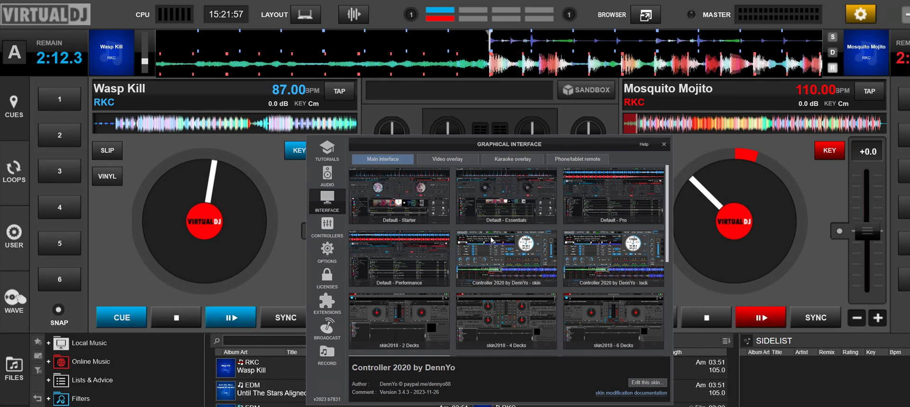
pyautogui.scroll(-1, 482, 246)
pyautogui.scroll(-5, 457, 242)
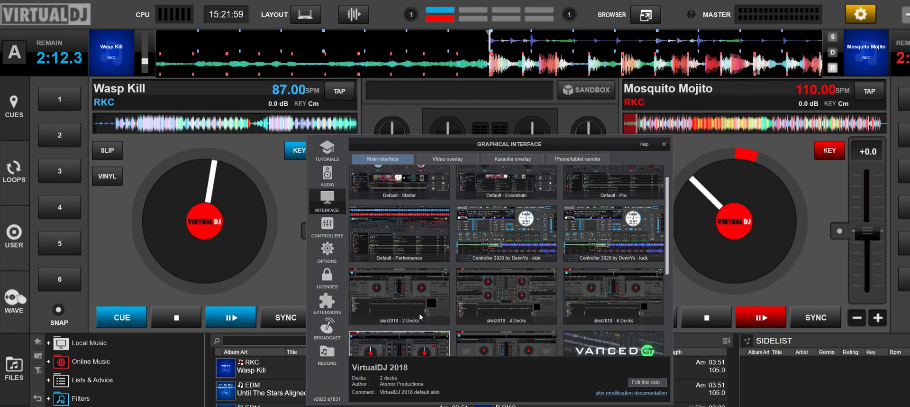
pyautogui.scroll(-2, 456, 238)
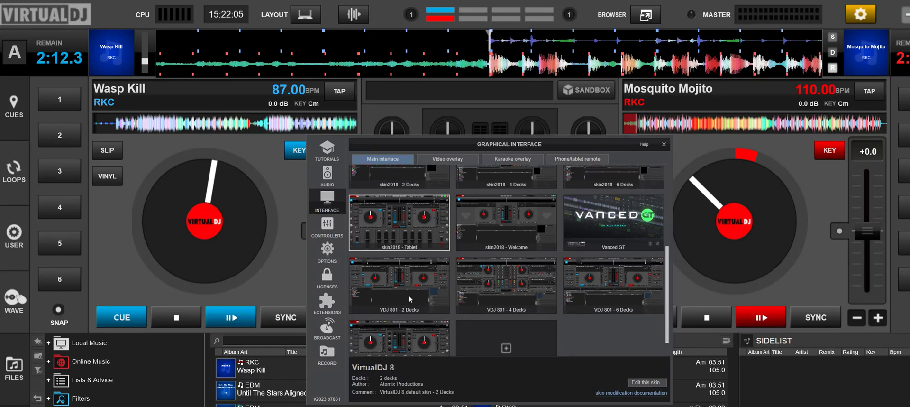
pyautogui.scroll(4, 510, 273)
pyautogui.scroll(2, 510, 273)
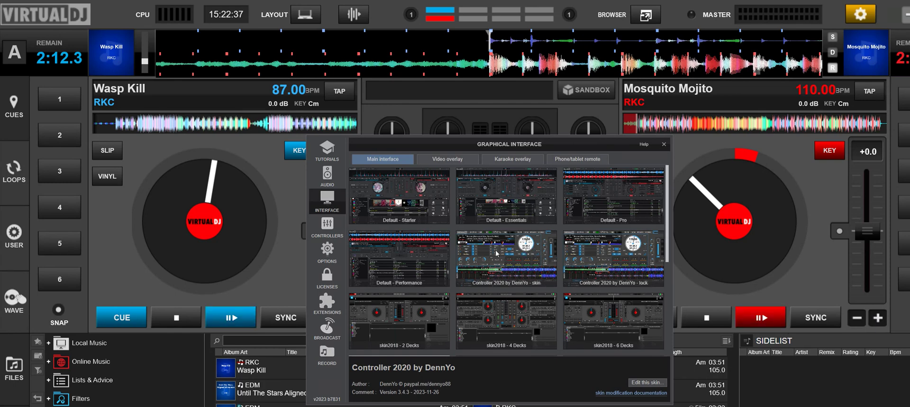
pyautogui.scroll(-3, 497, 254)
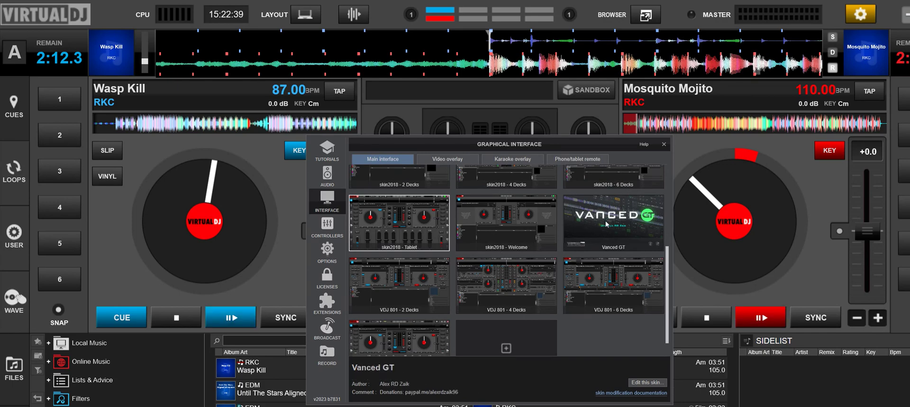
pyautogui.click(607, 224)
# - Switch the interface back to the Default - Pro skin
pyautogui.scroll(1, 455, 273)
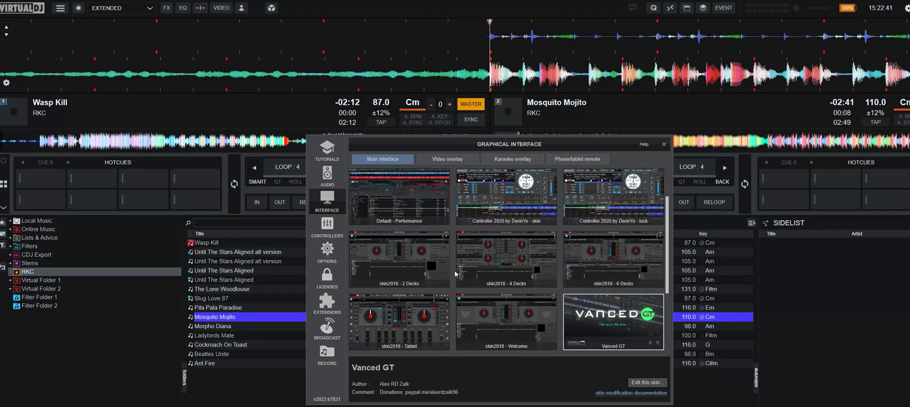
pyautogui.scroll(1, 454, 274)
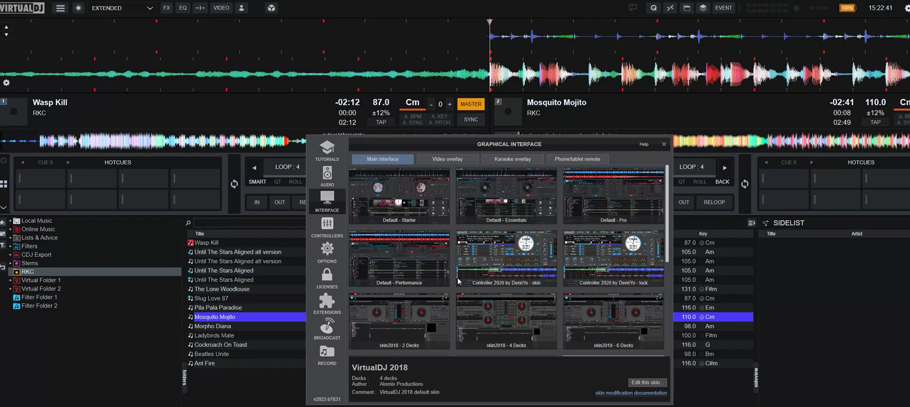
pyautogui.click(630, 198)
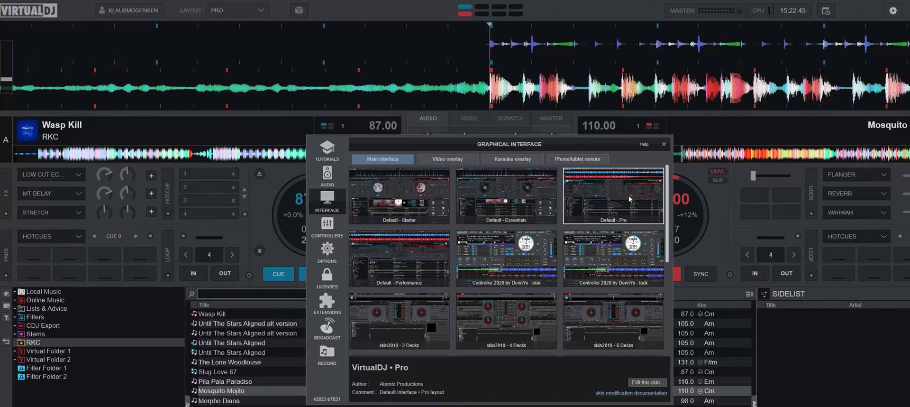